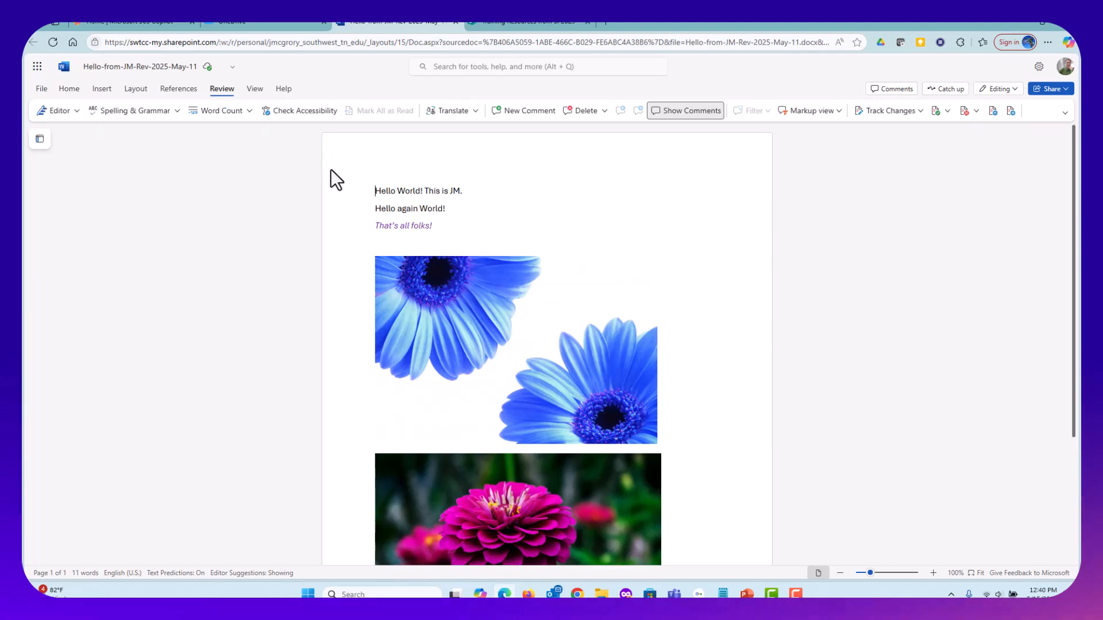
- Start a comment on the line "That's all folks!" with the text "Goodness, this statement is unprofesional."
{"action": "left_click_drag", "start_coordinate": [374, 225], "coordinate": [436, 225]}
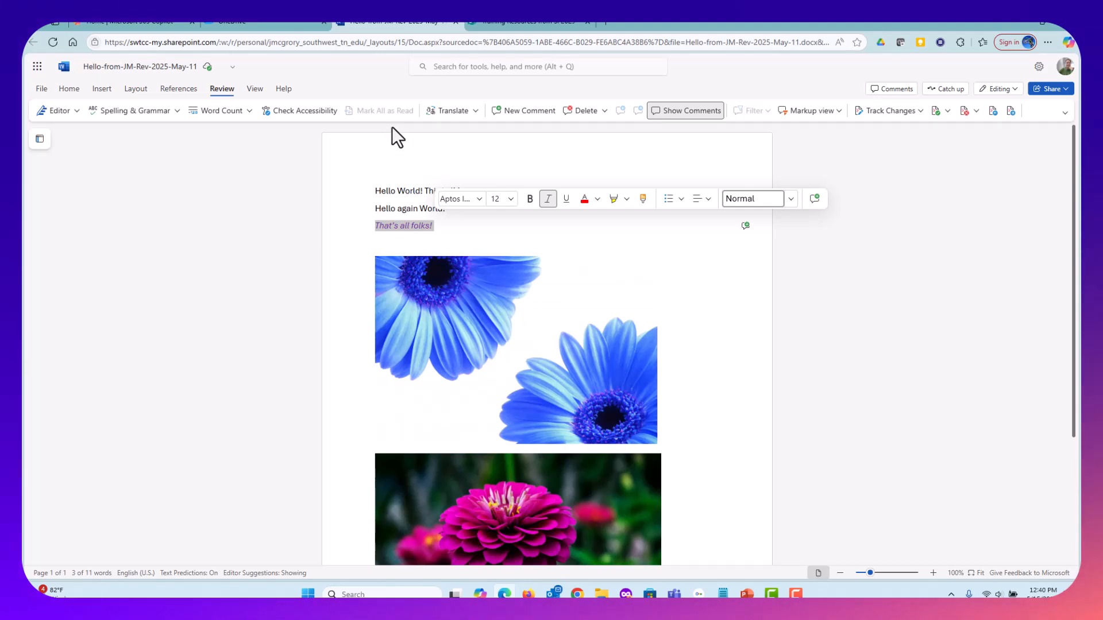
{"action": "left_click", "coordinate": [521, 117]}
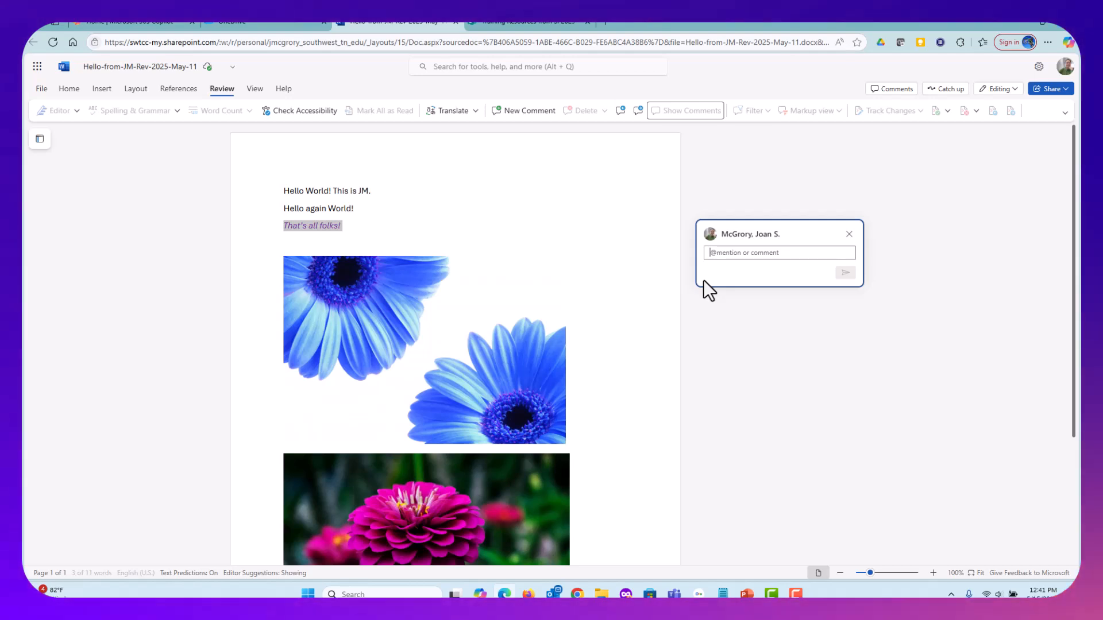
{"action": "type", "text": "Goodness, "}
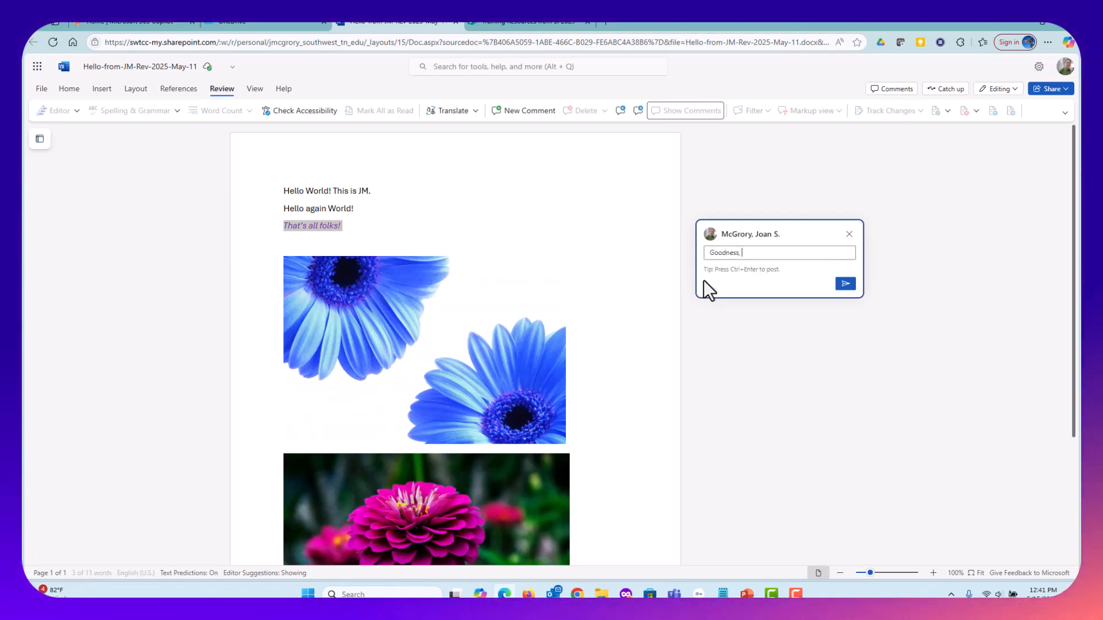
{"action": "type", "text": "this s"}
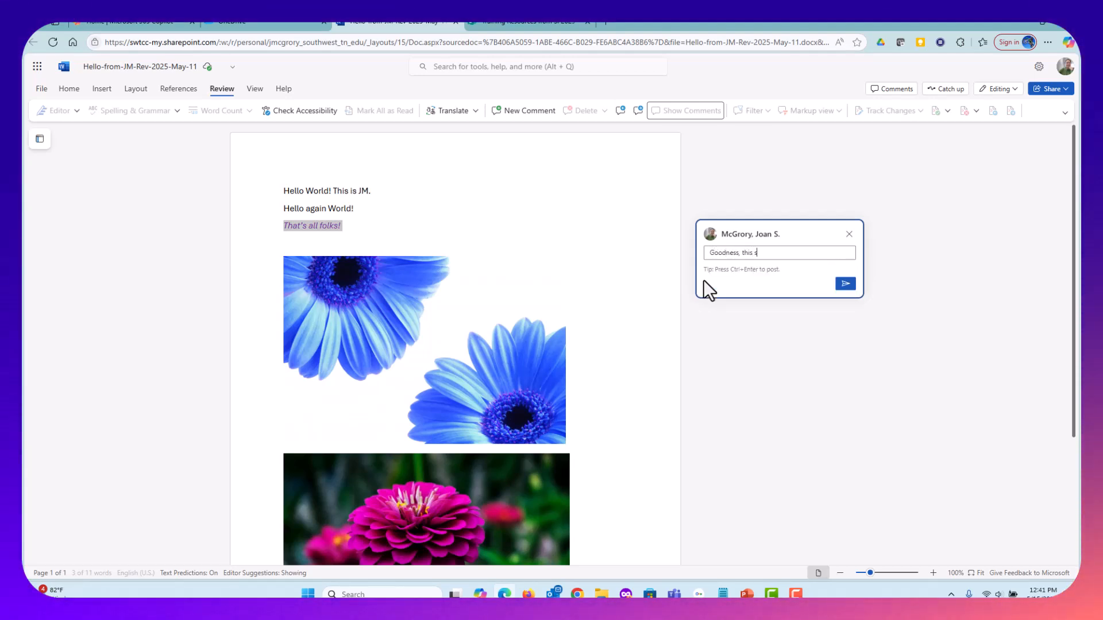
{"action": "type", "text": "tatement is unprofesional."}
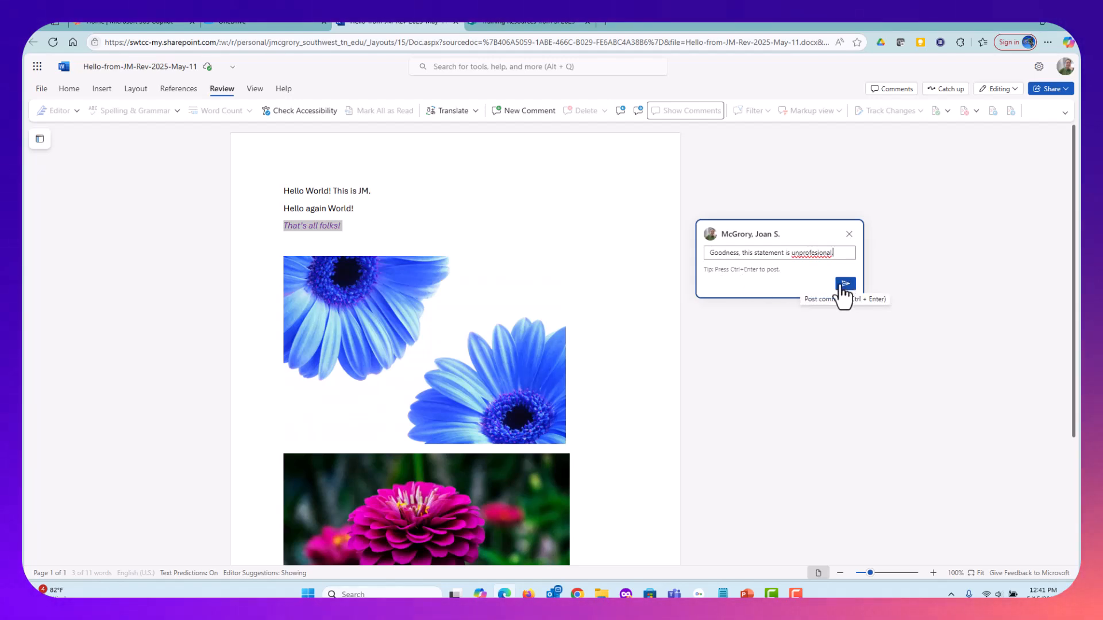
- Correct the misspelled word in the comment to "unprofessional" and post the comment
{"action": "right_click", "coordinate": [807, 253]}
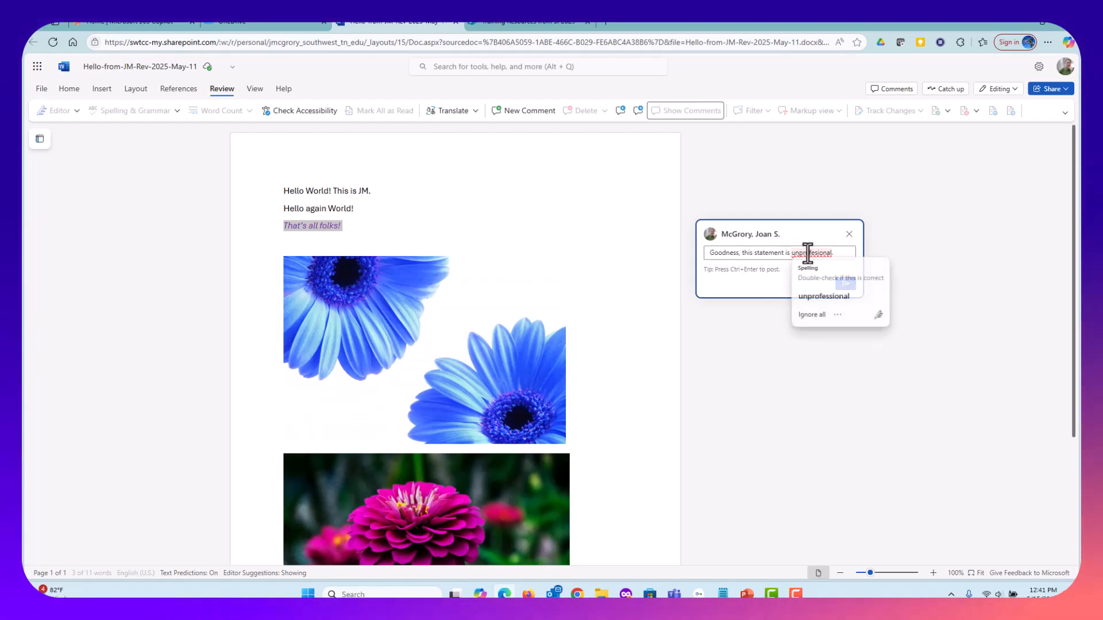
{"action": "key", "text": "Escape"}
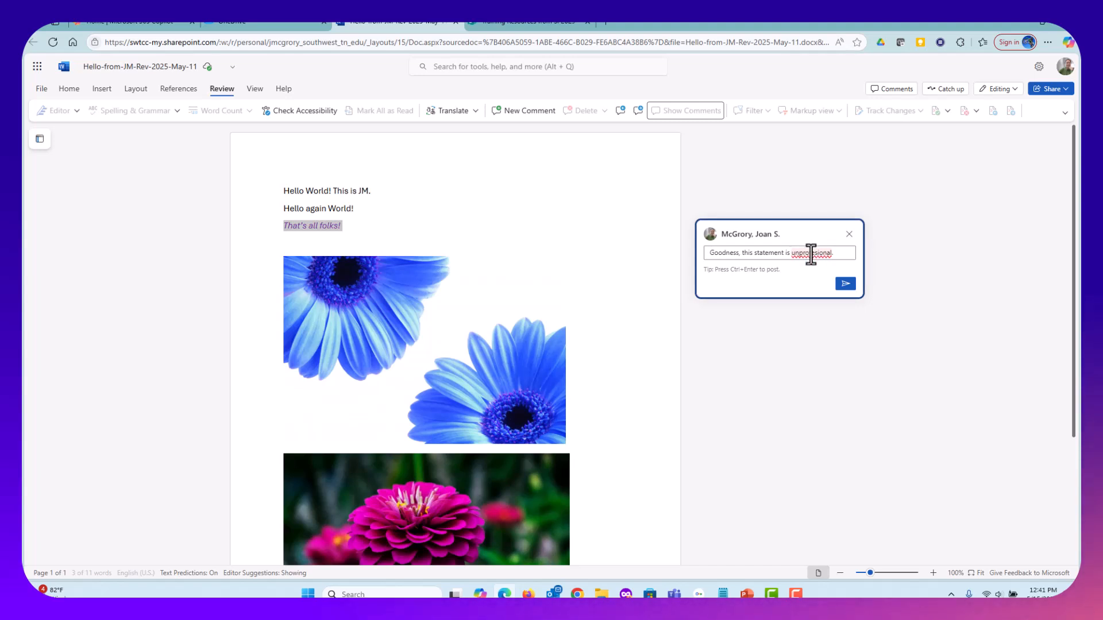
{"action": "left_click", "coordinate": [812, 253]}
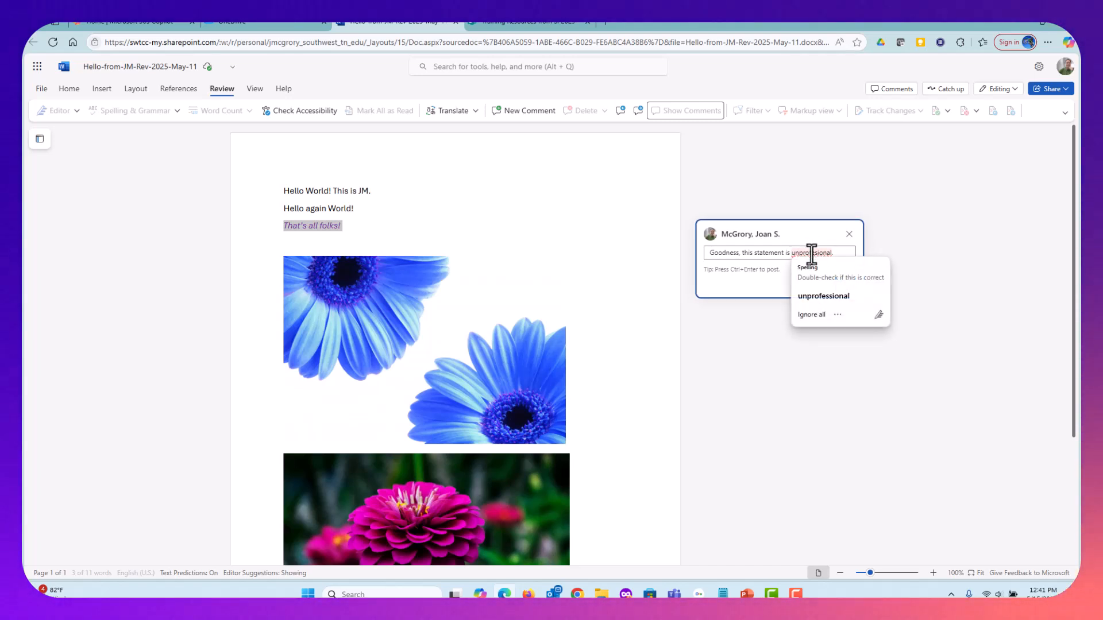
{"action": "left_click", "coordinate": [826, 297]}
{"action": "left_click", "coordinate": [842, 285]}
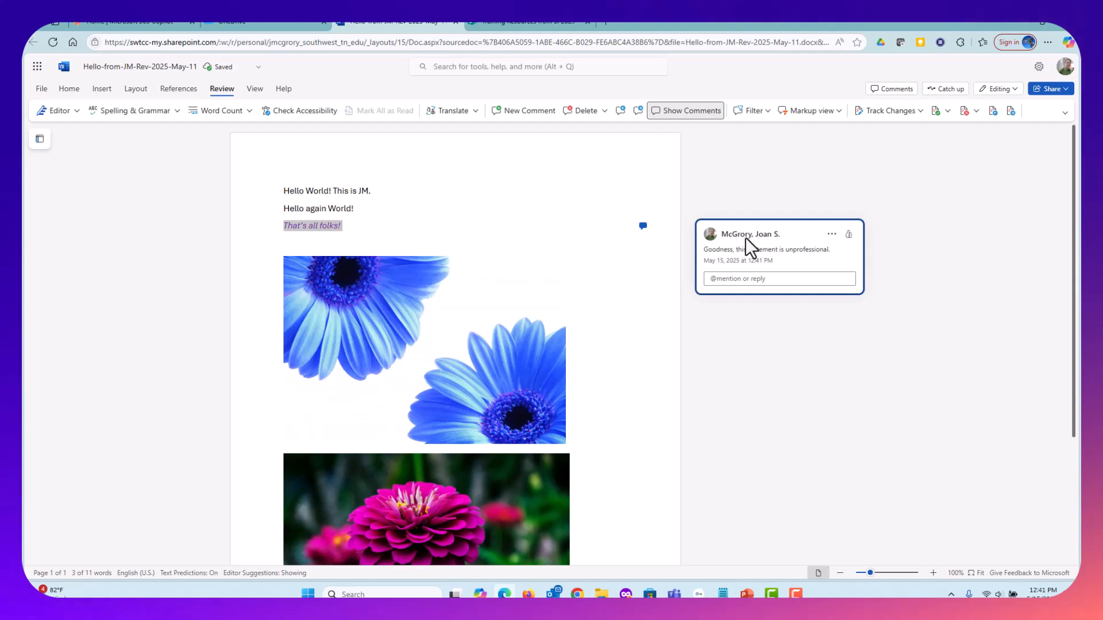
{"action": "left_click", "coordinate": [831, 235]}
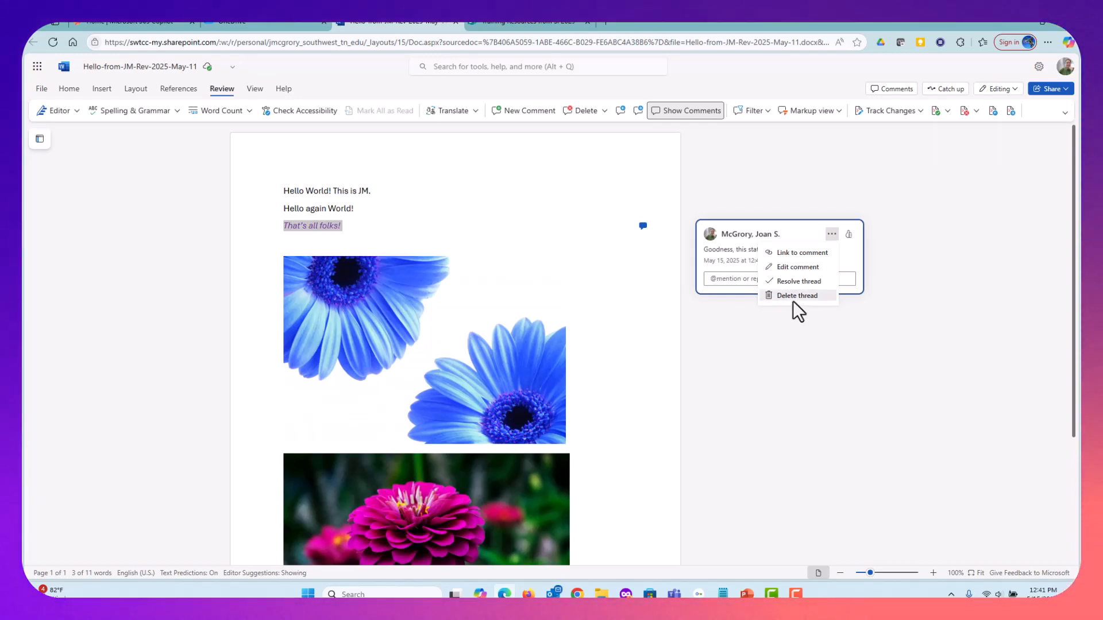
{"action": "left_click", "coordinate": [763, 384]}
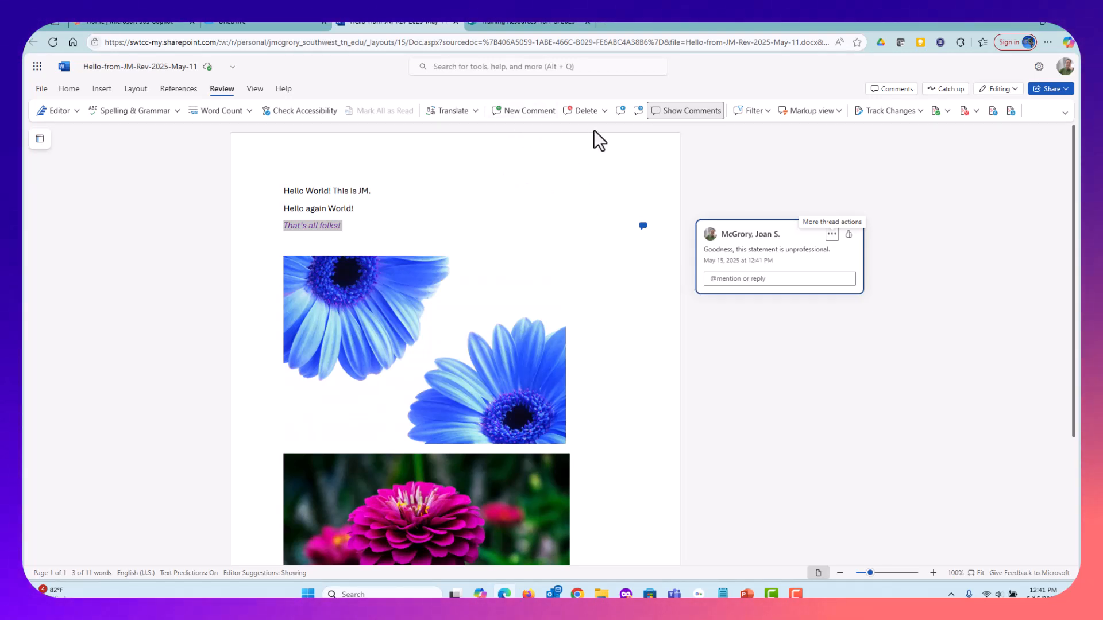
- Add a new paragraph after the pink flower picture with the text "Add more text here."
{"action": "scroll", "coordinate": [613, 340], "scroll_direction": "down", "scroll_amount": 3}
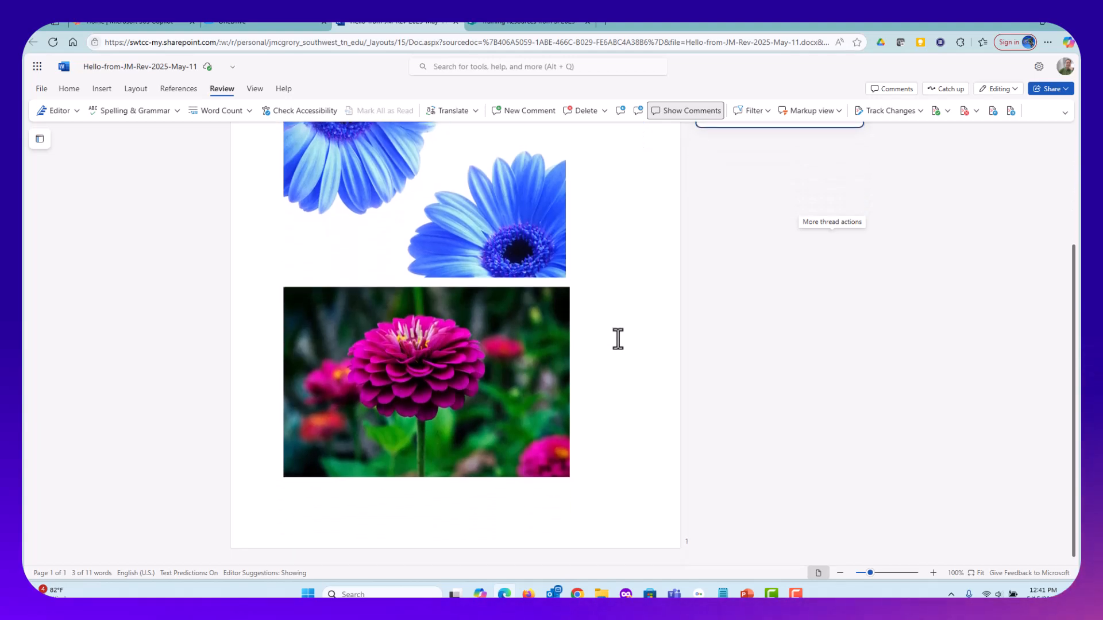
{"action": "left_click", "coordinate": [611, 463]}
{"action": "key", "text": "Return"}
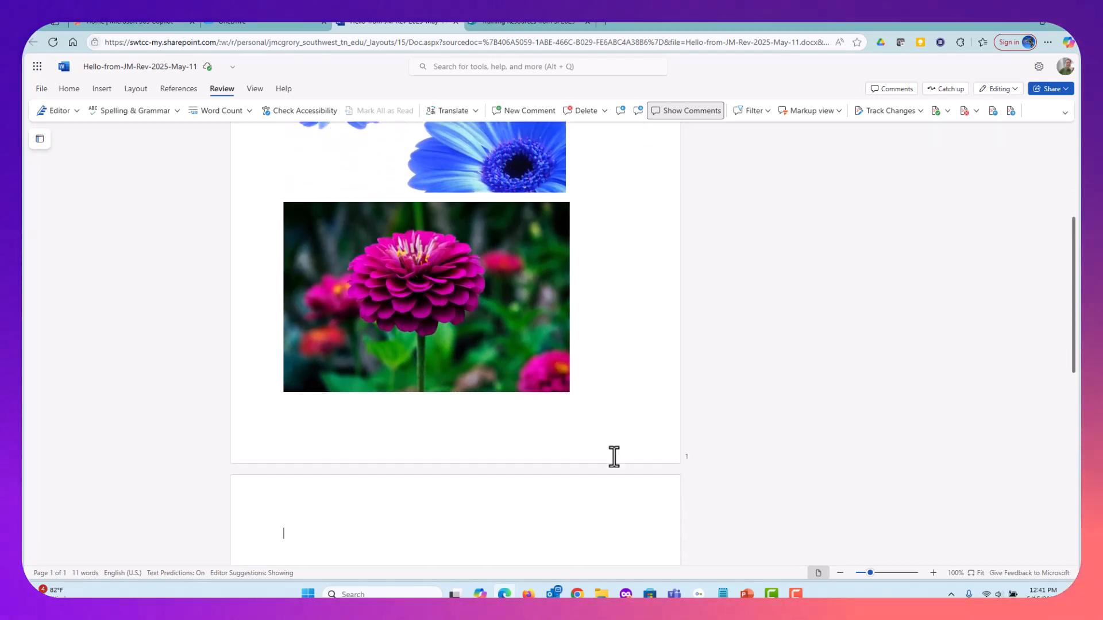
{"action": "type", "text": "Add more text here."}
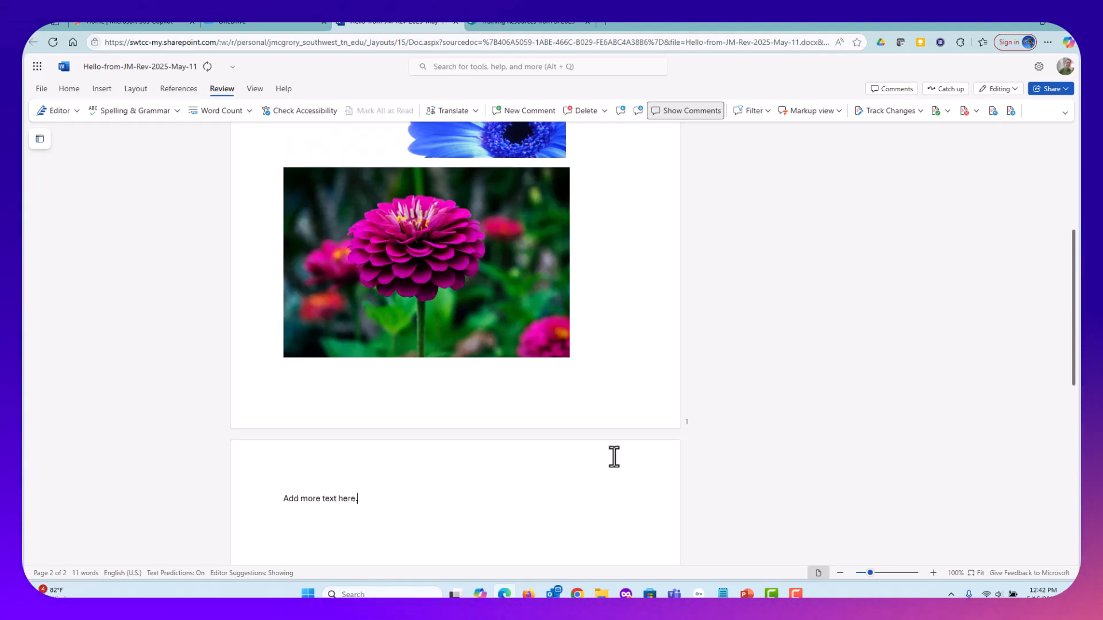
- Post a comment on the word "here" in the new paragraph saying "Ok, I will add text before Friday."
{"action": "double_click", "coordinate": [348, 498]}
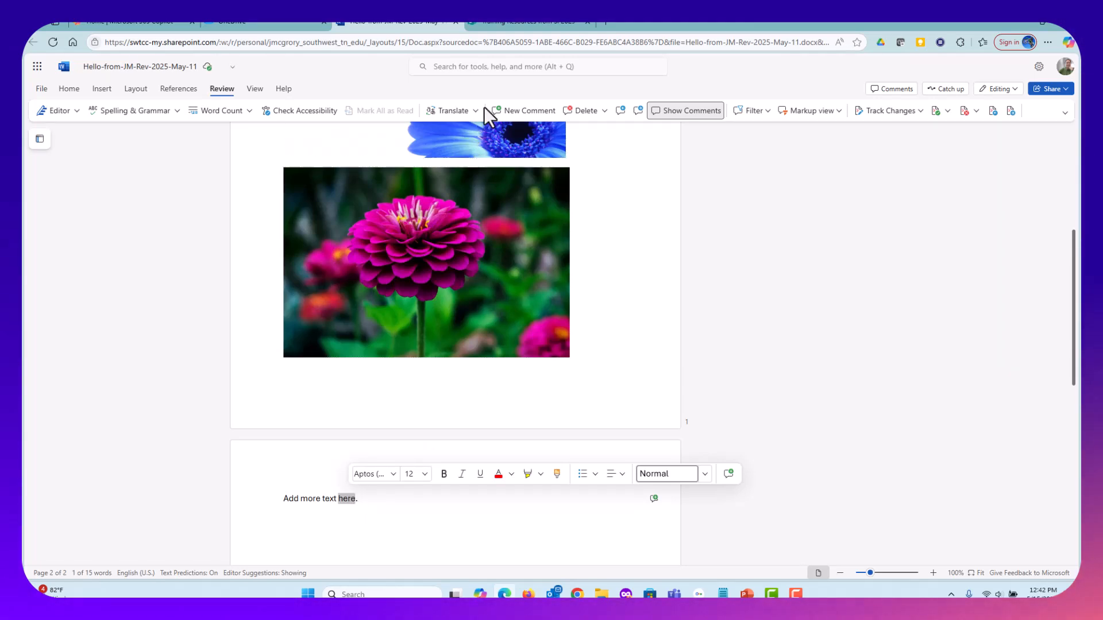
{"action": "left_click", "coordinate": [513, 115]}
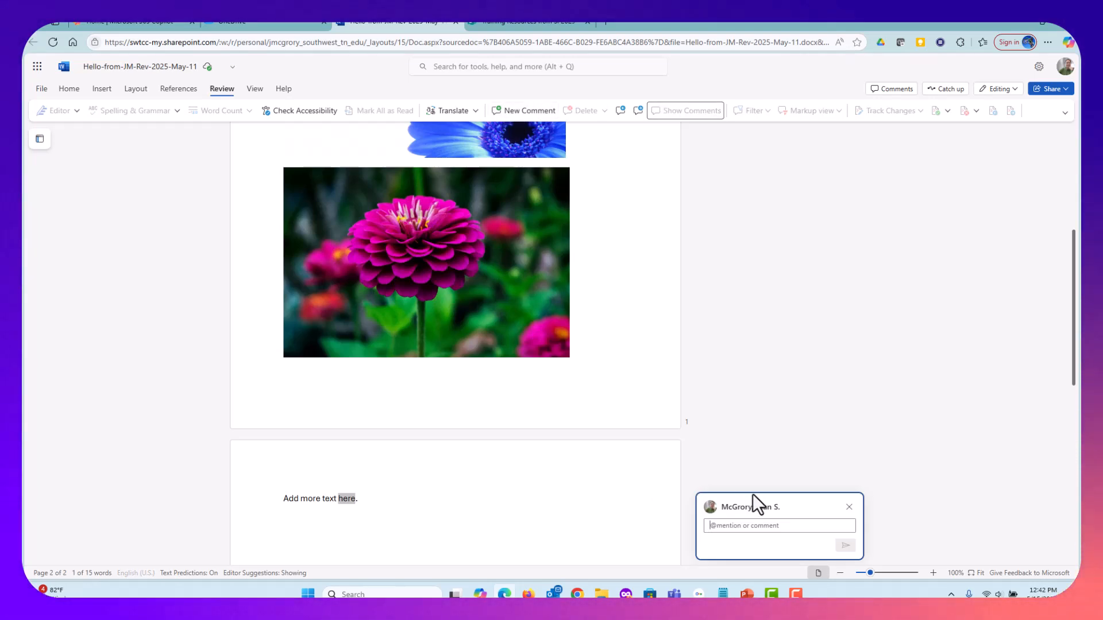
{"action": "type", "text": "Ok, I w"}
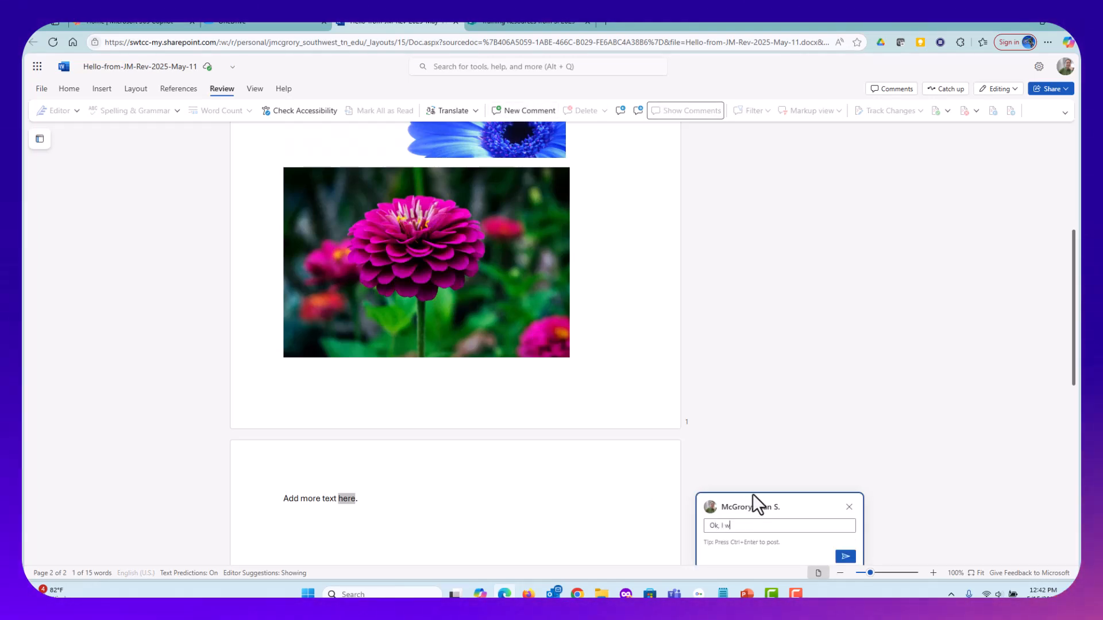
{"action": "type", "text": "ill add text"}
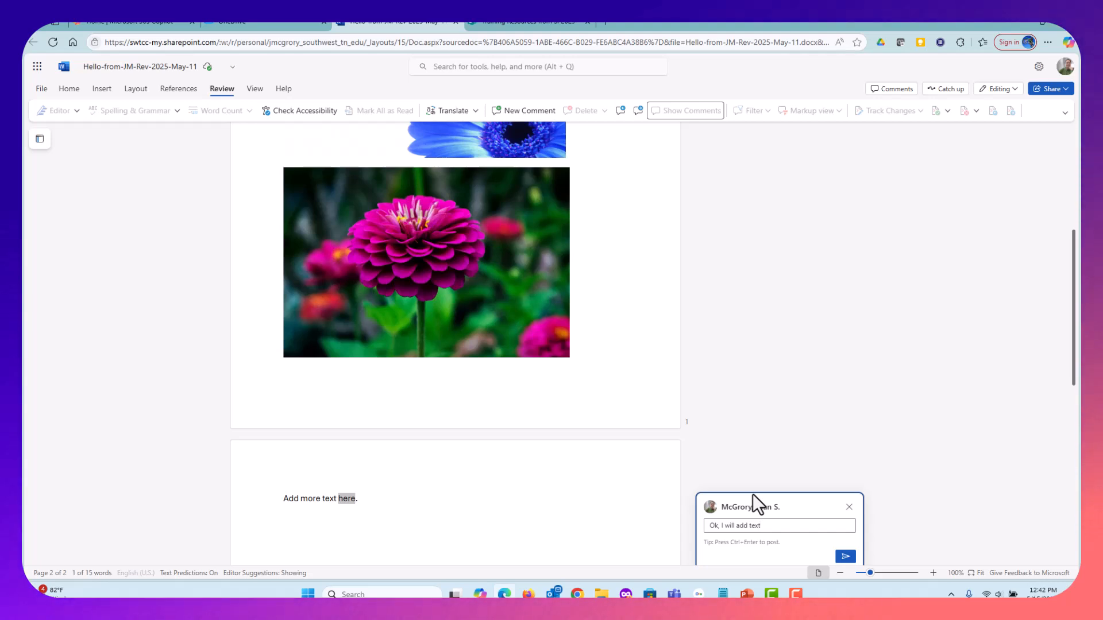
{"action": "type", "text": " before Fr"}
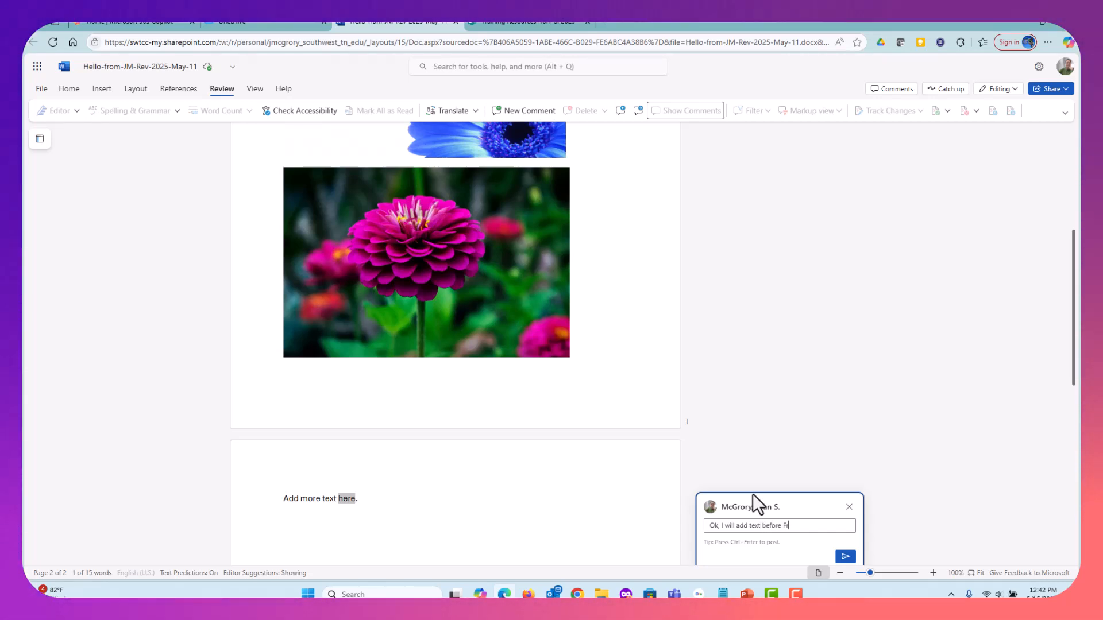
{"action": "type", "text": "iday."}
{"action": "scroll", "coordinate": [759, 489], "scroll_direction": "down", "scroll_amount": 3}
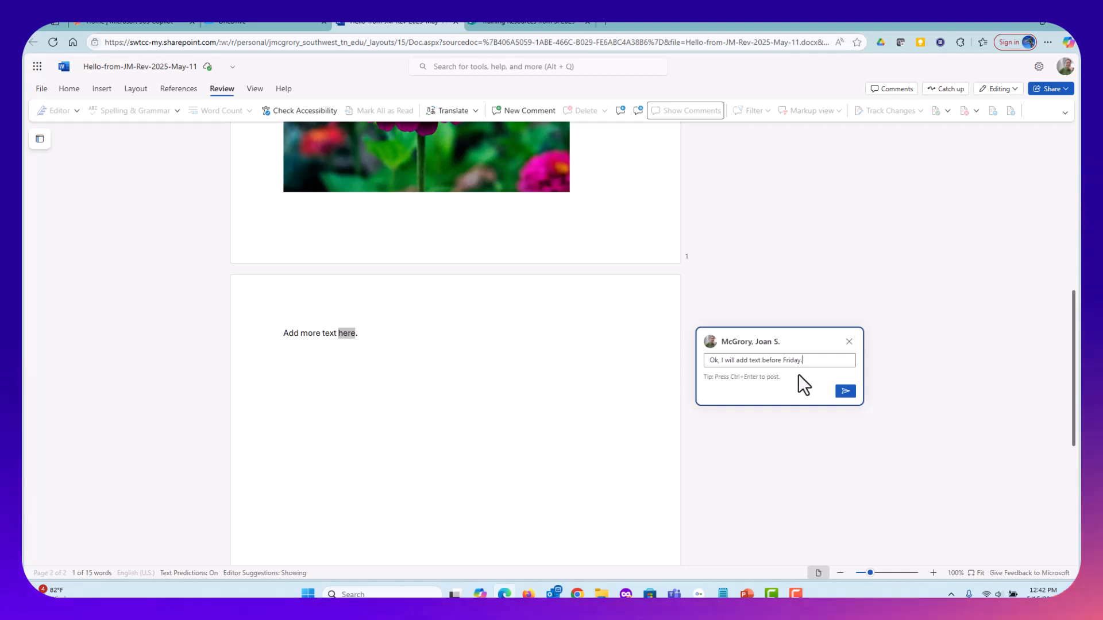
{"action": "left_click", "coordinate": [846, 391]}
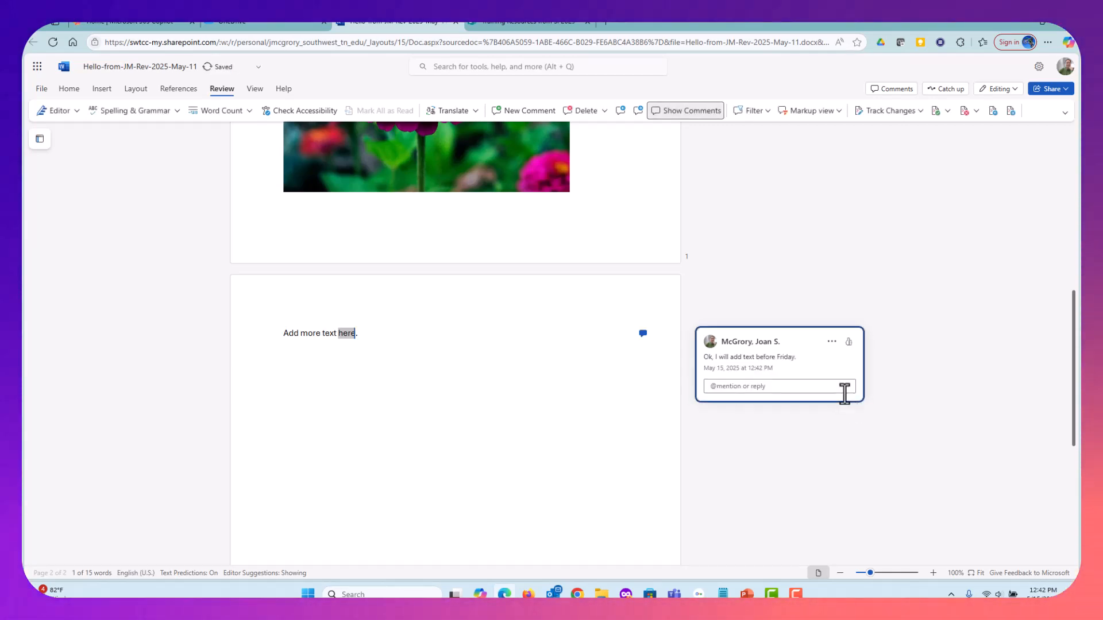
{"action": "left_click", "coordinate": [896, 434]}
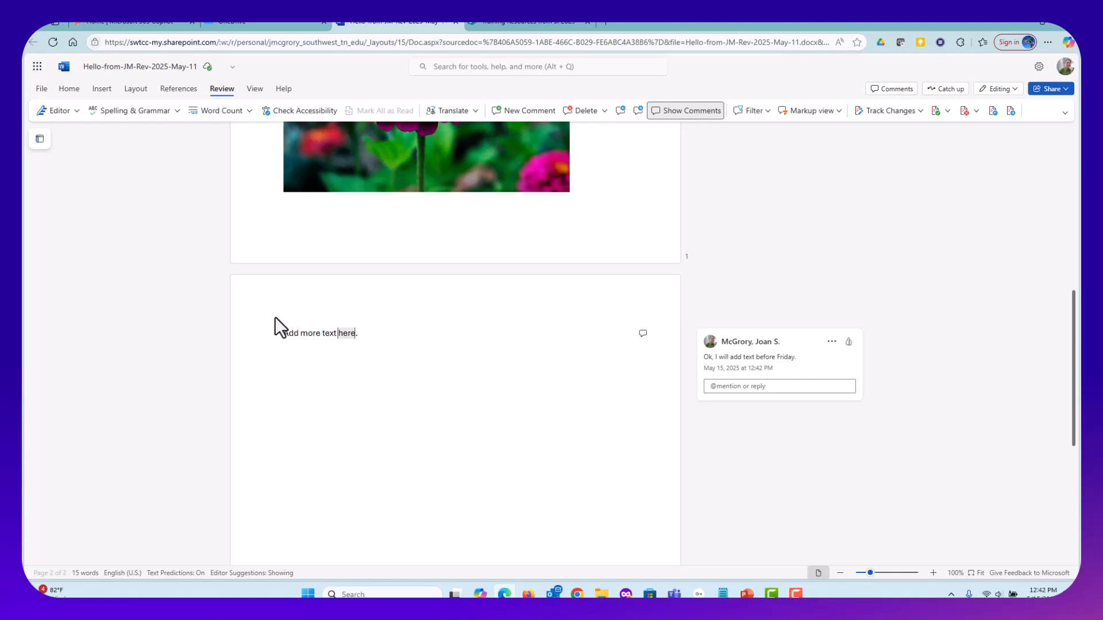
{"action": "left_click", "coordinate": [298, 333]}
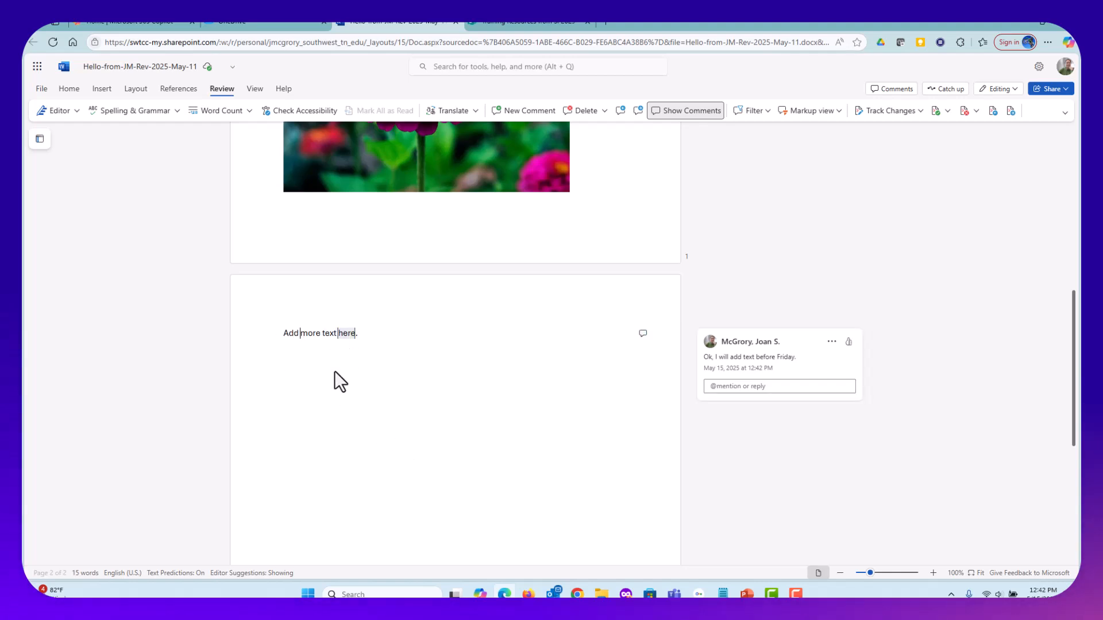
{"action": "left_click", "coordinate": [345, 333]}
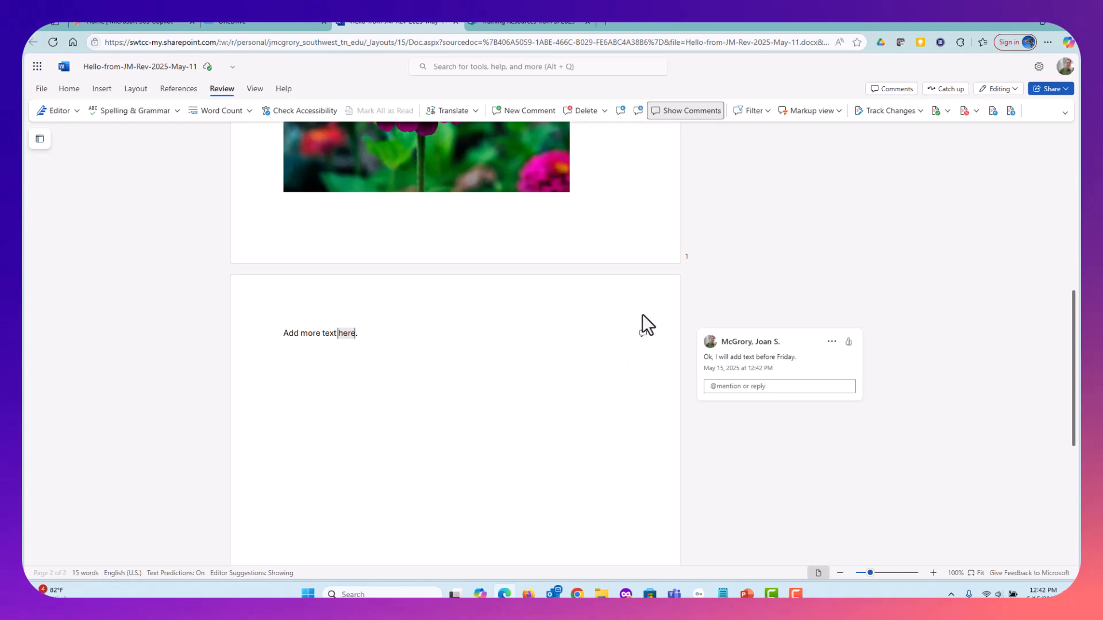
- From the start of the document, jump to the next comment, on "That's all folks!", and resolve its thread
{"action": "scroll", "coordinate": [590, 363], "scroll_direction": "up", "scroll_amount": 8}
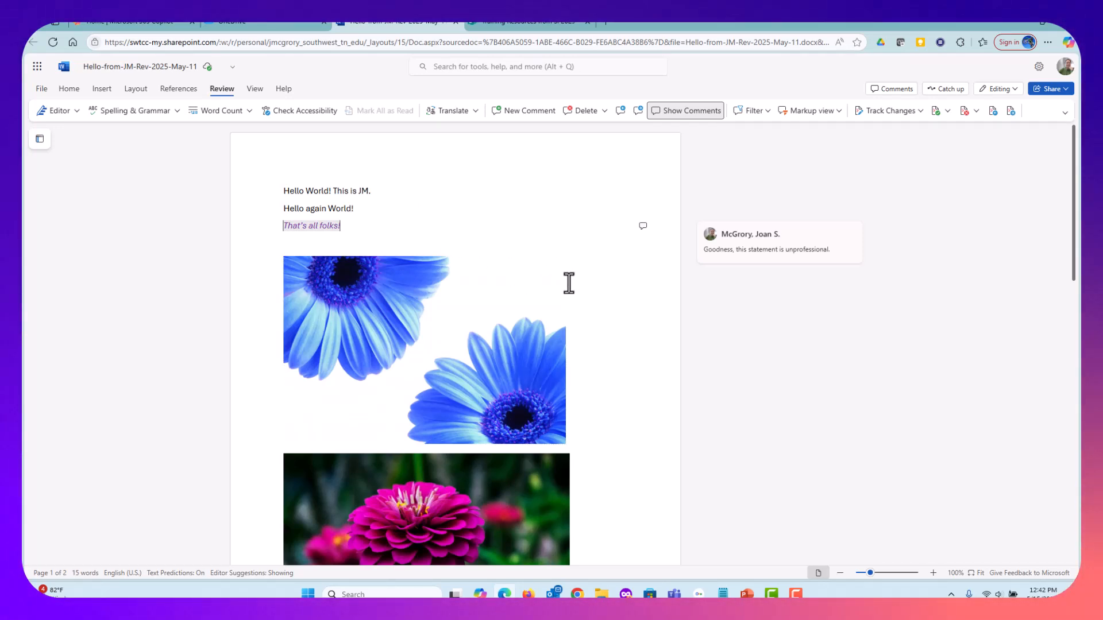
{"action": "left_click", "coordinate": [285, 192]}
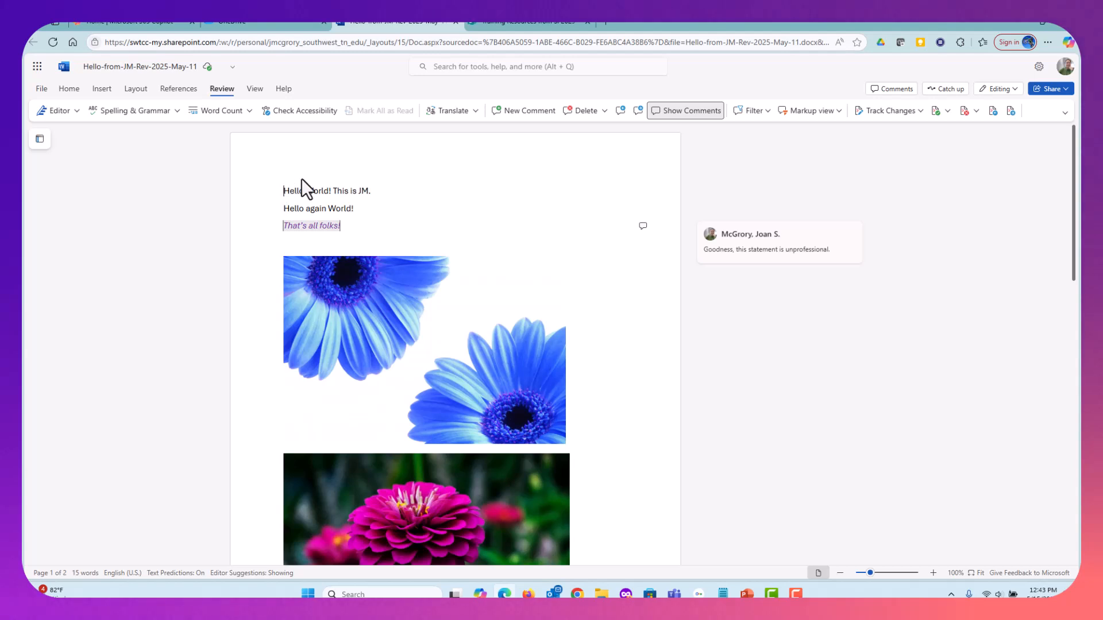
{"action": "left_click", "coordinate": [638, 111]}
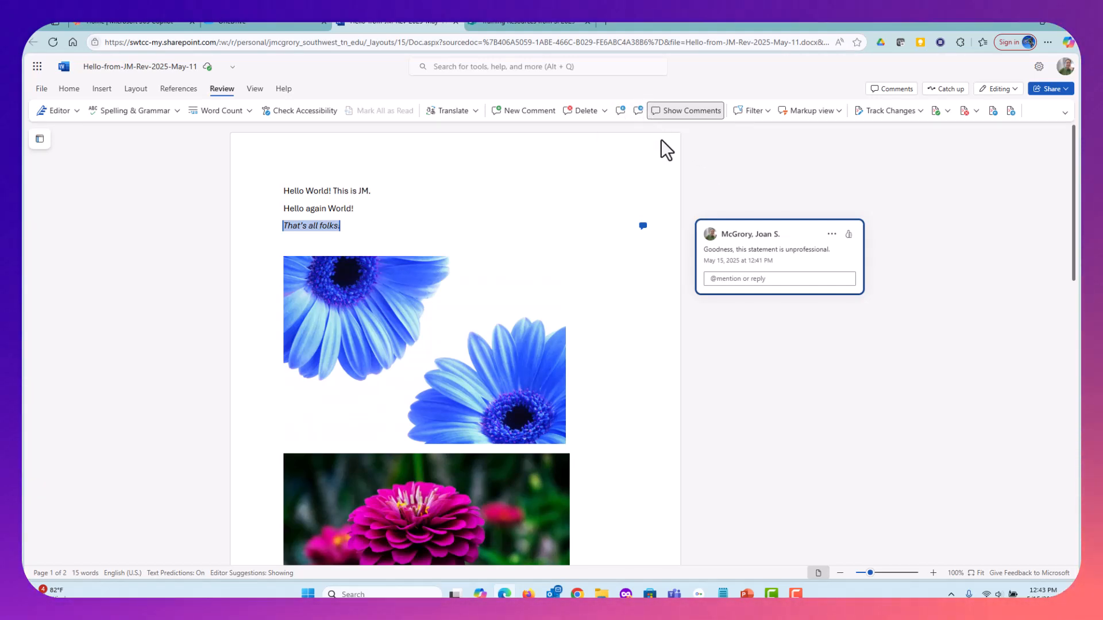
{"action": "left_click", "coordinate": [832, 234]}
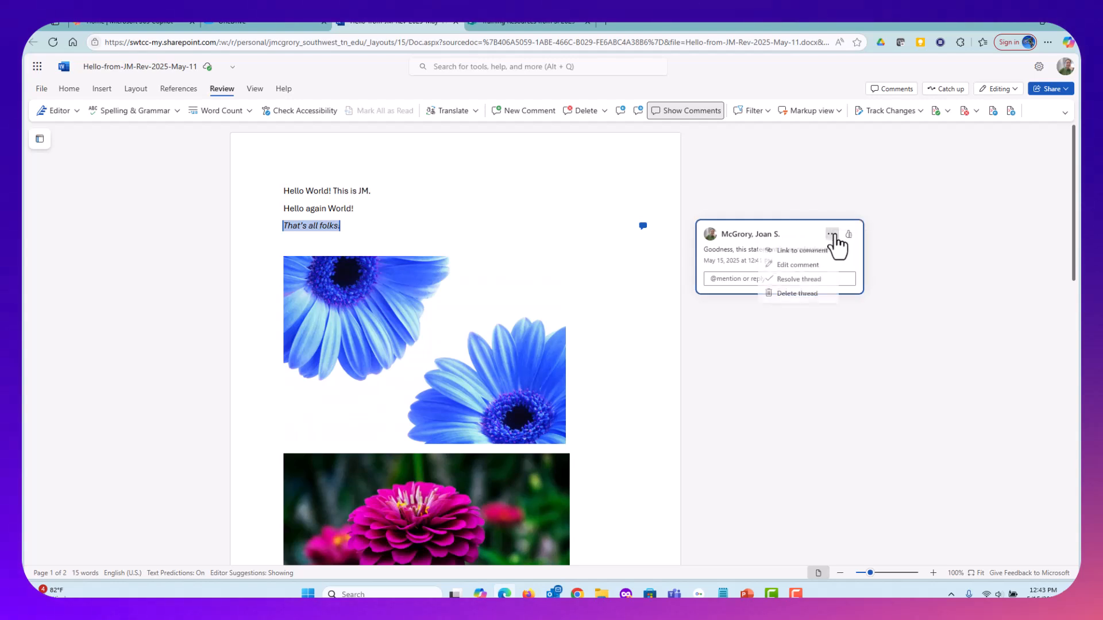
{"action": "left_click", "coordinate": [803, 280]}
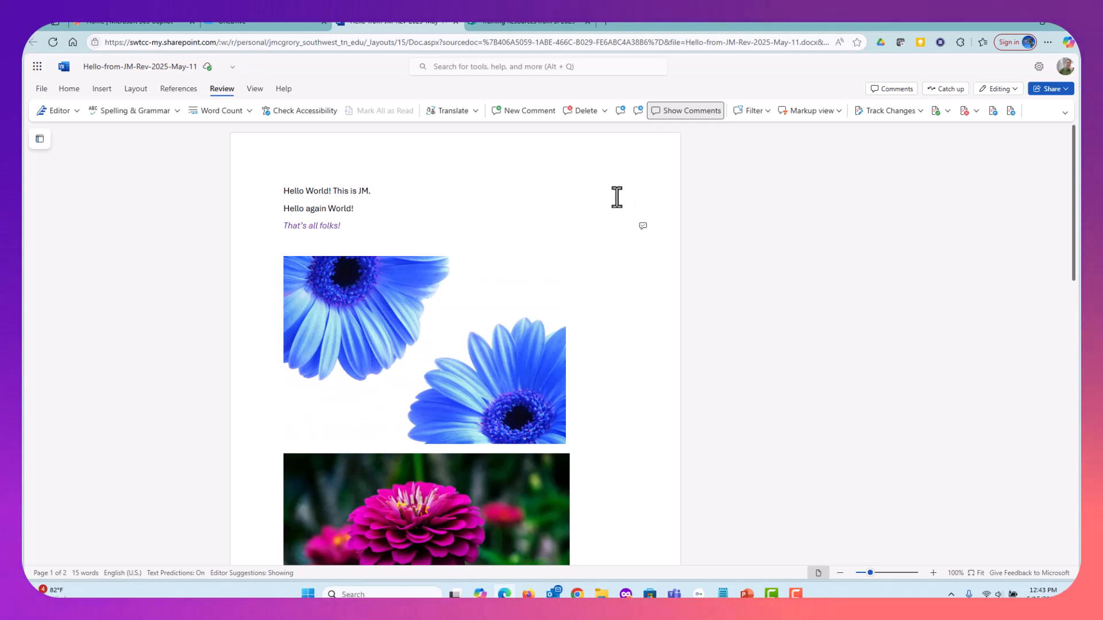
- Open the resolved comment on "That's all folks!" and delete its thread
{"action": "left_click", "coordinate": [643, 226]}
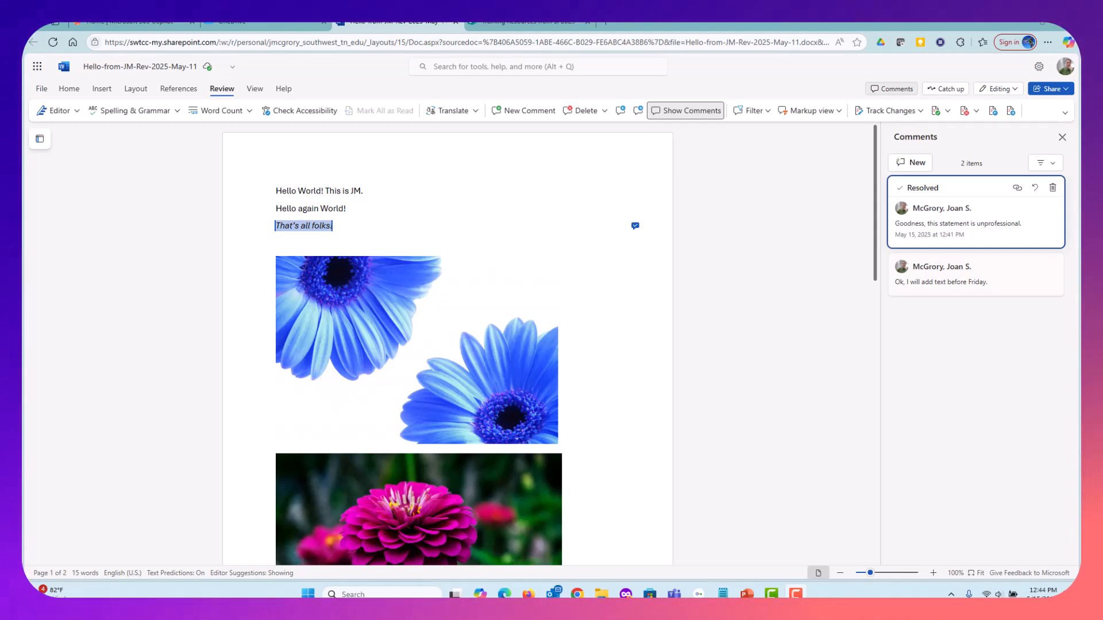
{"action": "left_click", "coordinate": [1053, 189]}
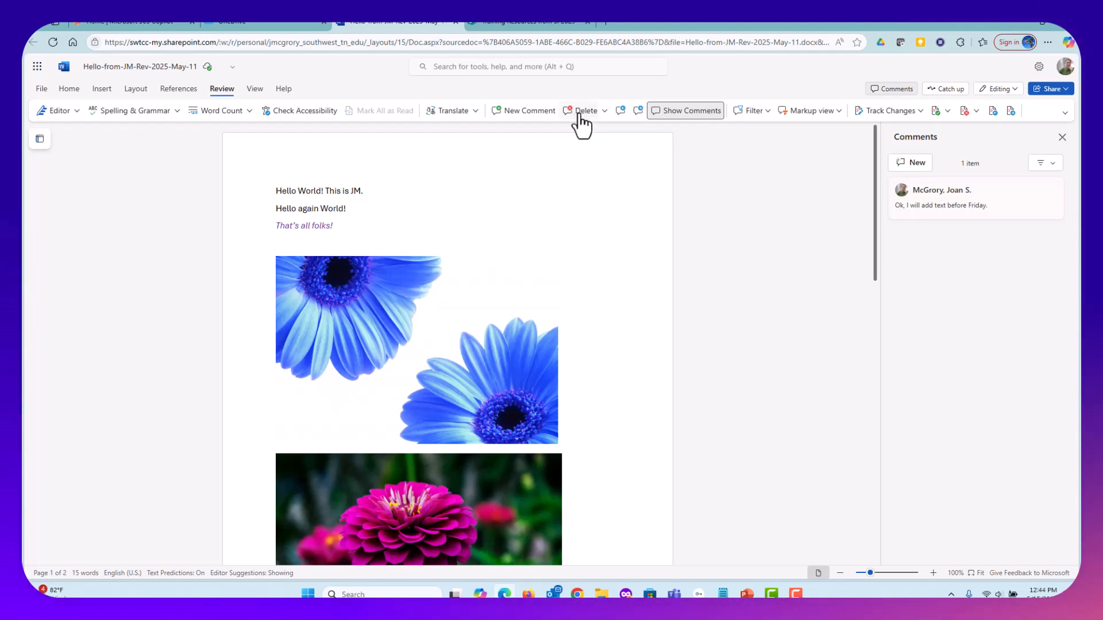
{"action": "left_click", "coordinate": [605, 111]}
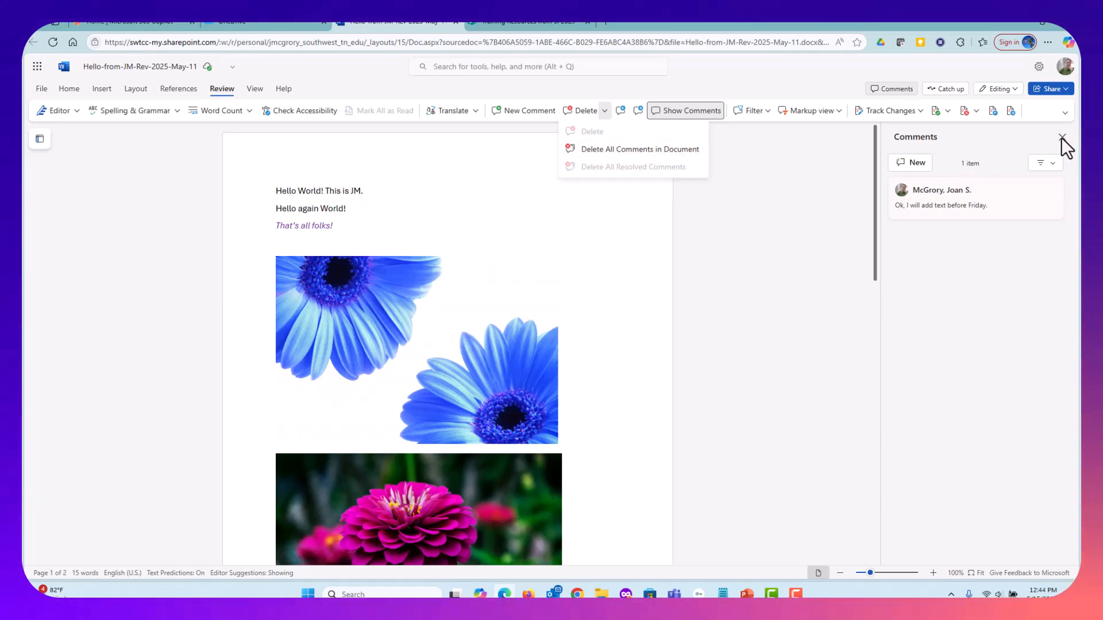
{"action": "key", "text": "Escape"}
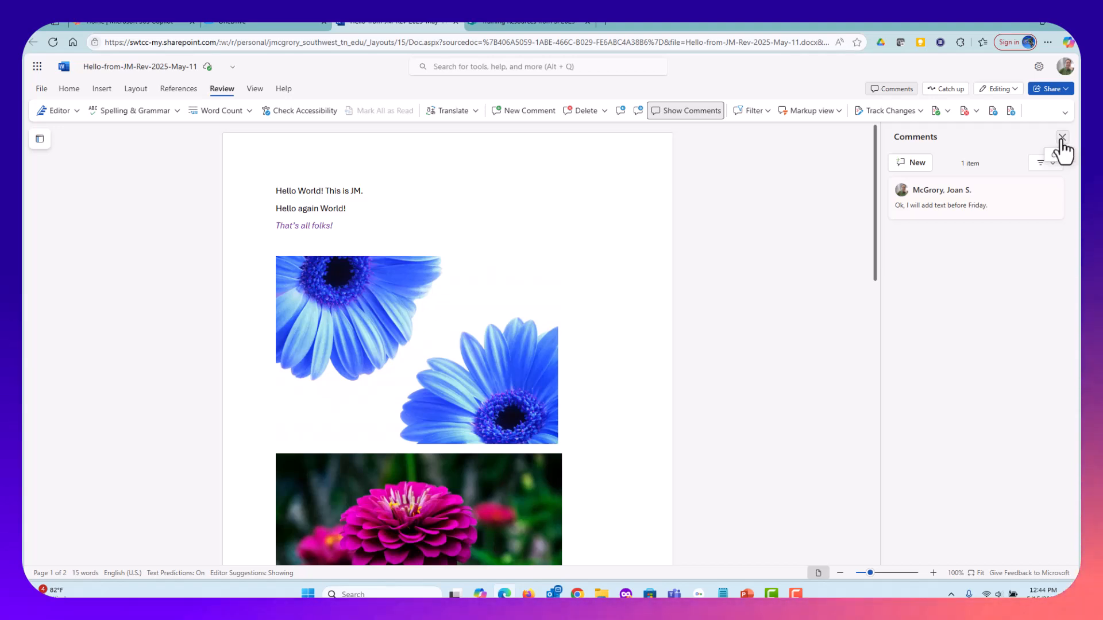
{"action": "left_click", "coordinate": [1062, 138]}
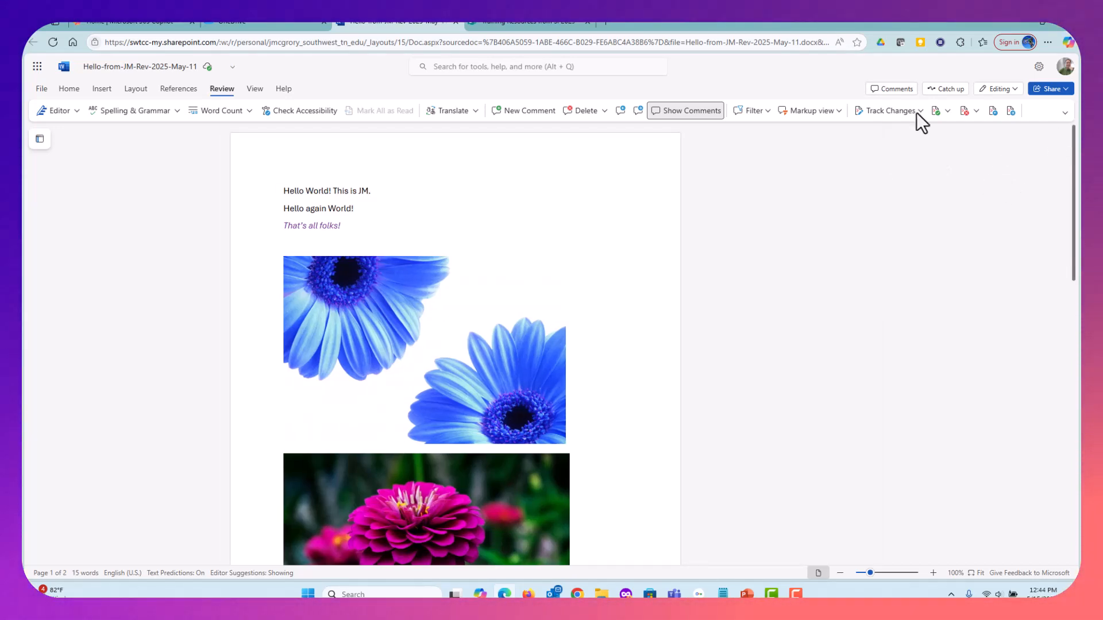
- Display the list of all comments in the document
{"action": "left_click", "coordinate": [879, 91]}
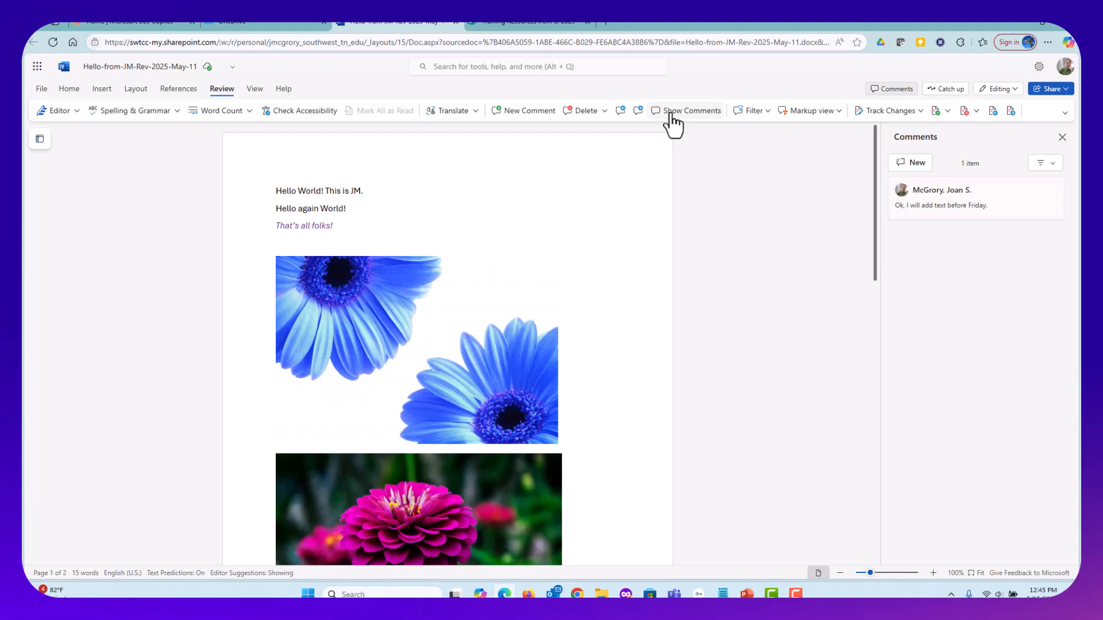
- Close the comments list and turn on Track Changes for everyone
{"action": "left_click", "coordinate": [1062, 137]}
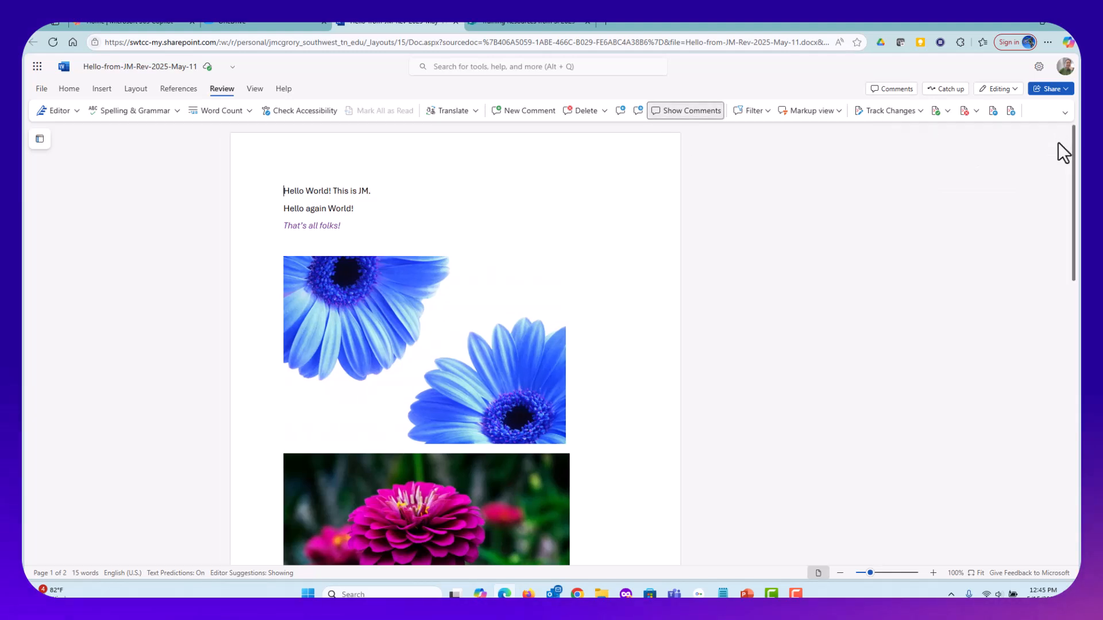
{"action": "left_click", "coordinate": [921, 113]}
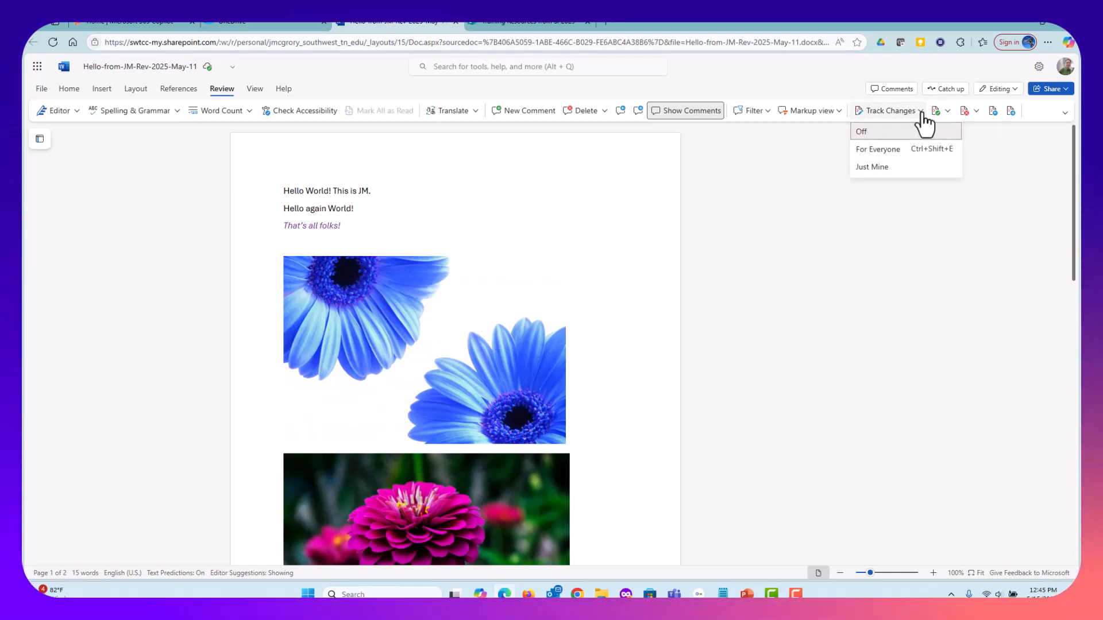
{"action": "left_click", "coordinate": [874, 151]}
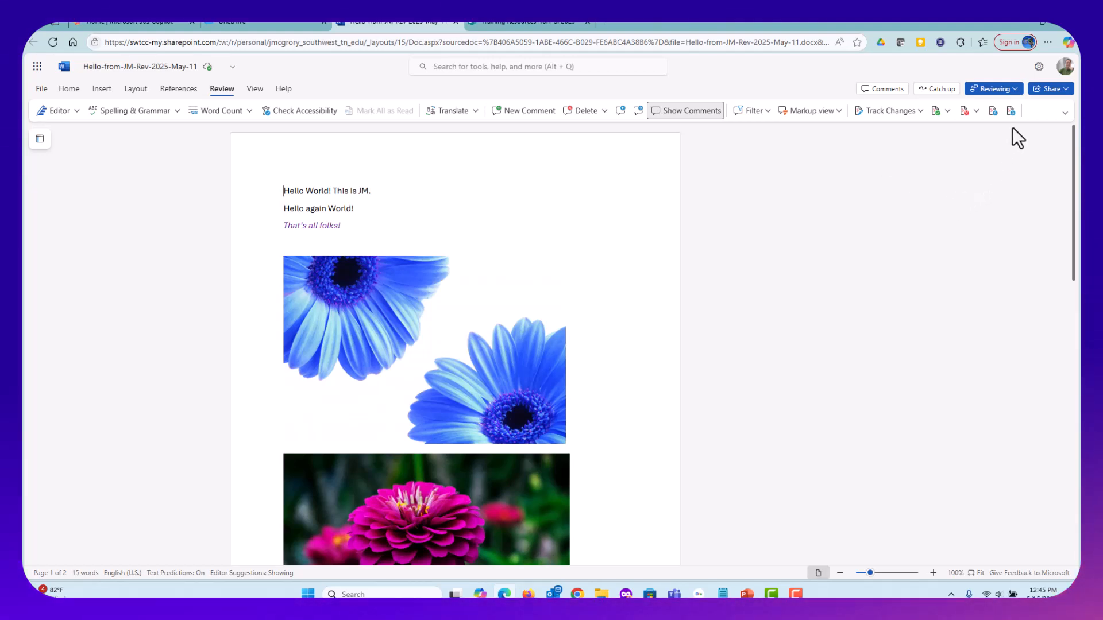
- Examine the document's access by people, groups and links, plus its sharing link settings, and close without changing anything
{"action": "left_click", "coordinate": [1067, 90]}
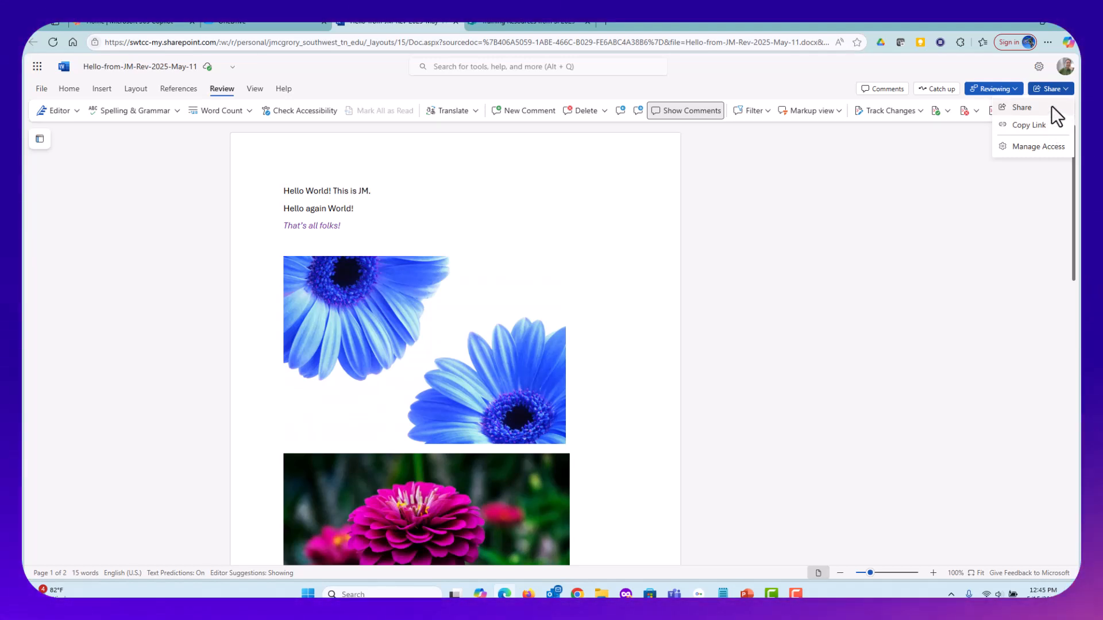
{"action": "left_click", "coordinate": [1039, 147]}
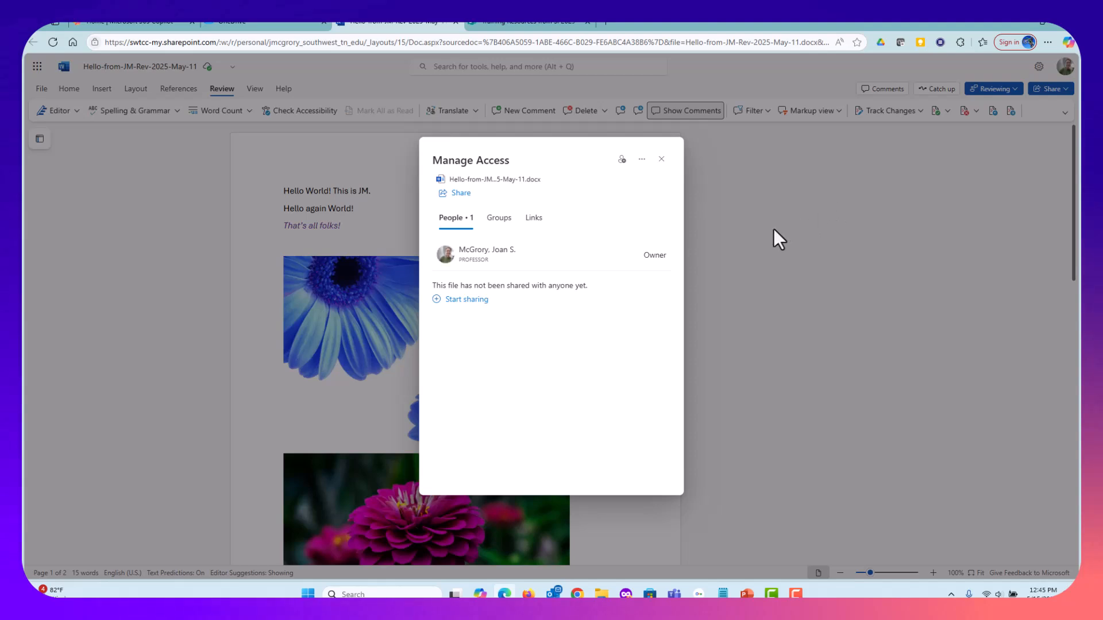
{"action": "left_click", "coordinate": [498, 223]}
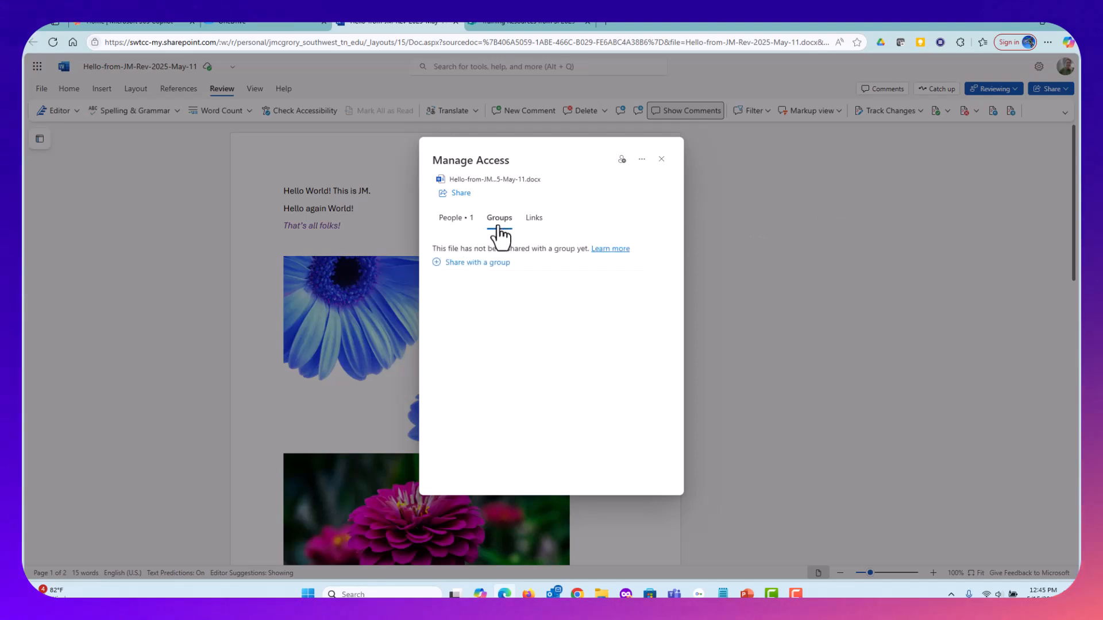
{"action": "left_click", "coordinate": [534, 223]}
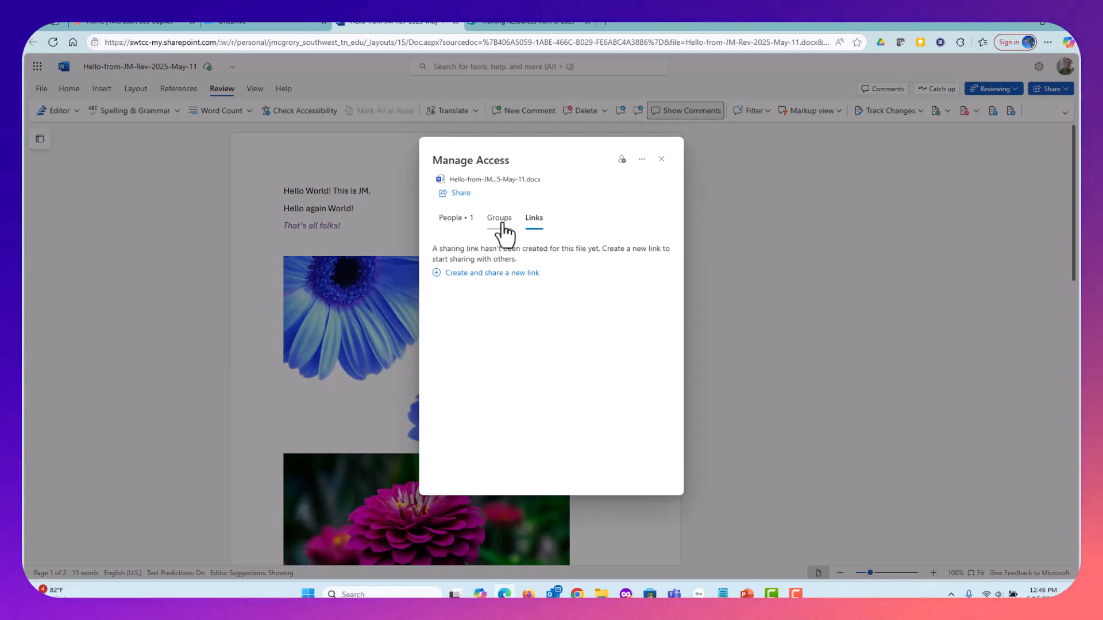
{"action": "left_click", "coordinate": [457, 193]}
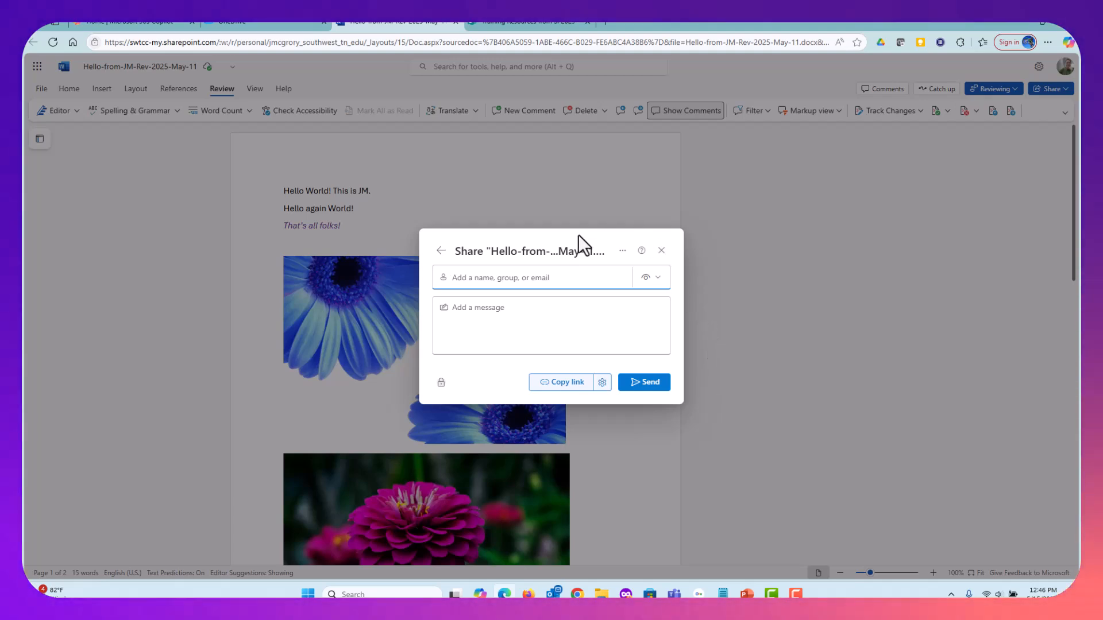
{"action": "left_click", "coordinate": [602, 383]}
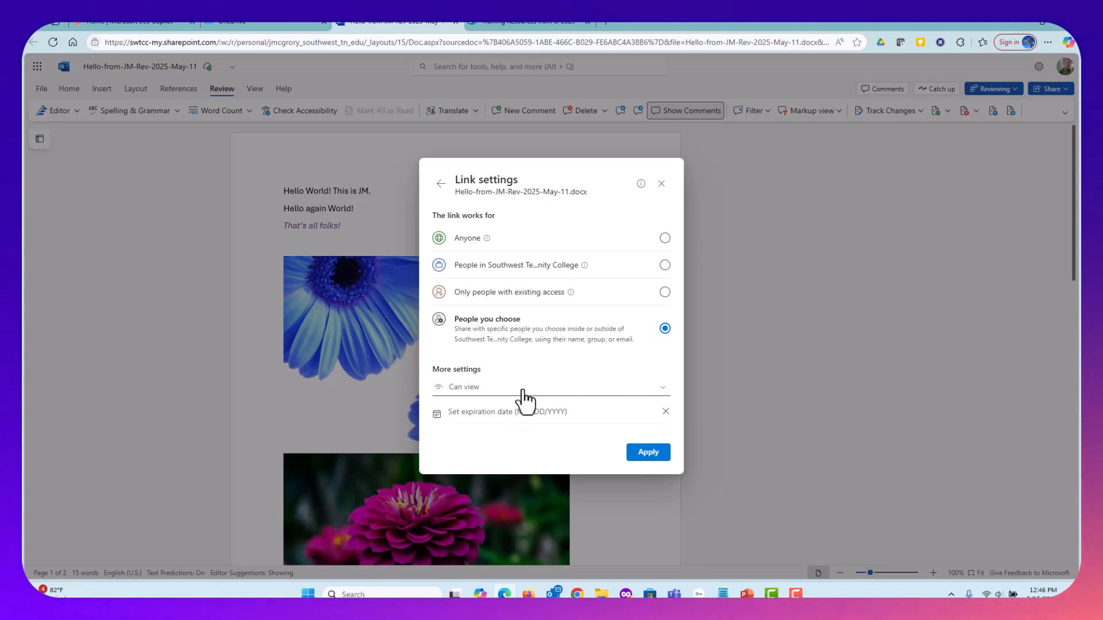
{"action": "left_click", "coordinate": [660, 184]}
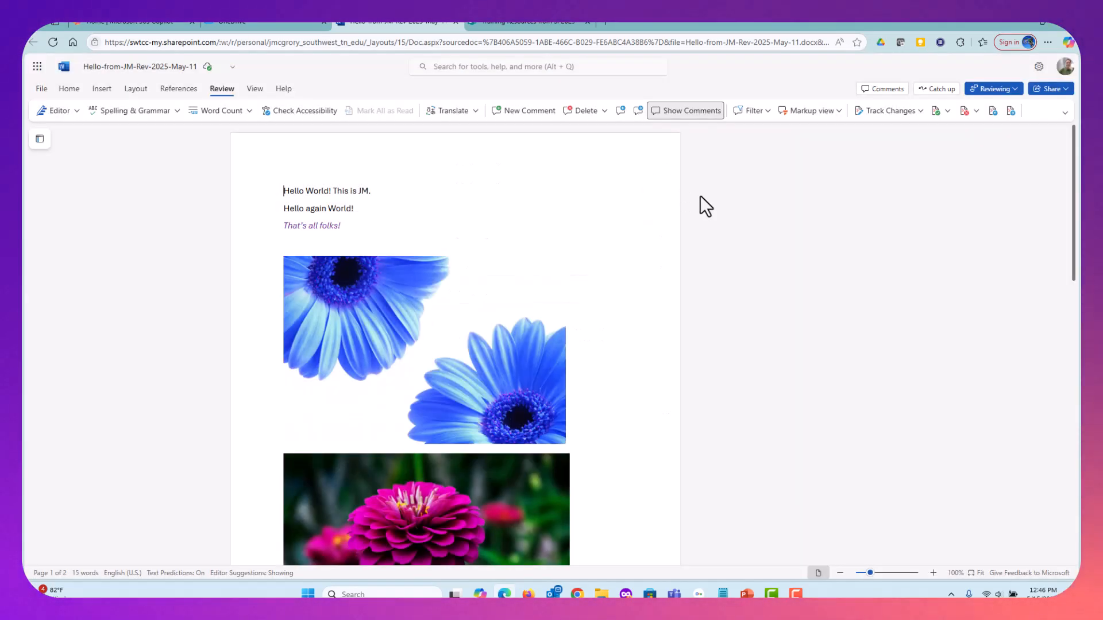
- Check again which people have access to the document and close the access overview
{"action": "left_click", "coordinate": [1057, 93]}
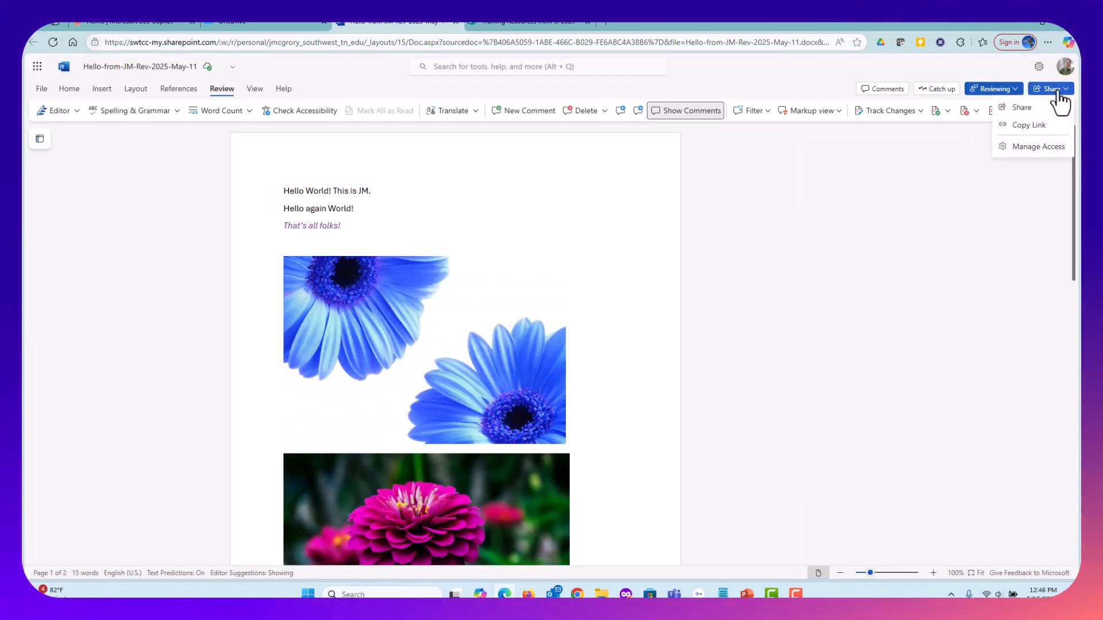
{"action": "left_click", "coordinate": [1032, 147]}
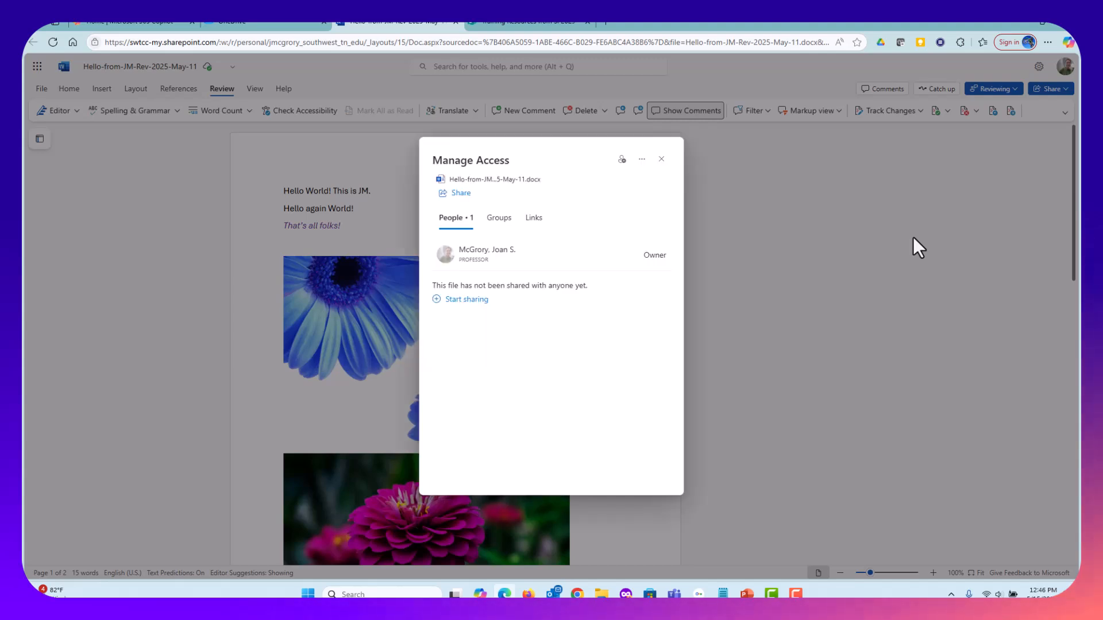
{"action": "left_click", "coordinate": [661, 159]}
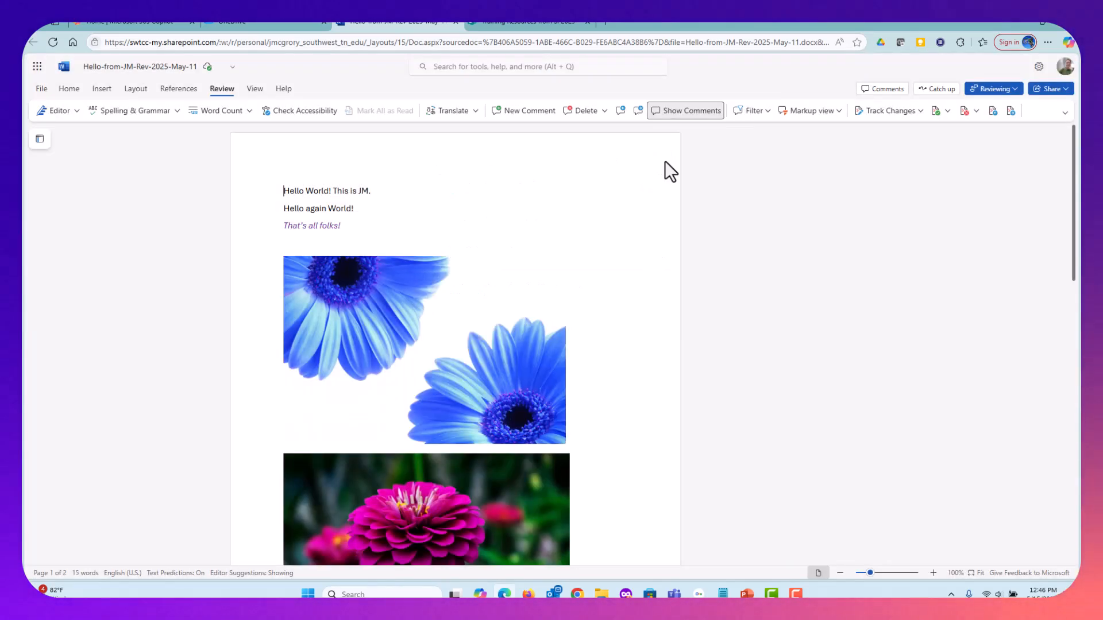
- Start sharing the document, examine who the link works for and its permission level, and close without applying
{"action": "left_click", "coordinate": [1058, 92]}
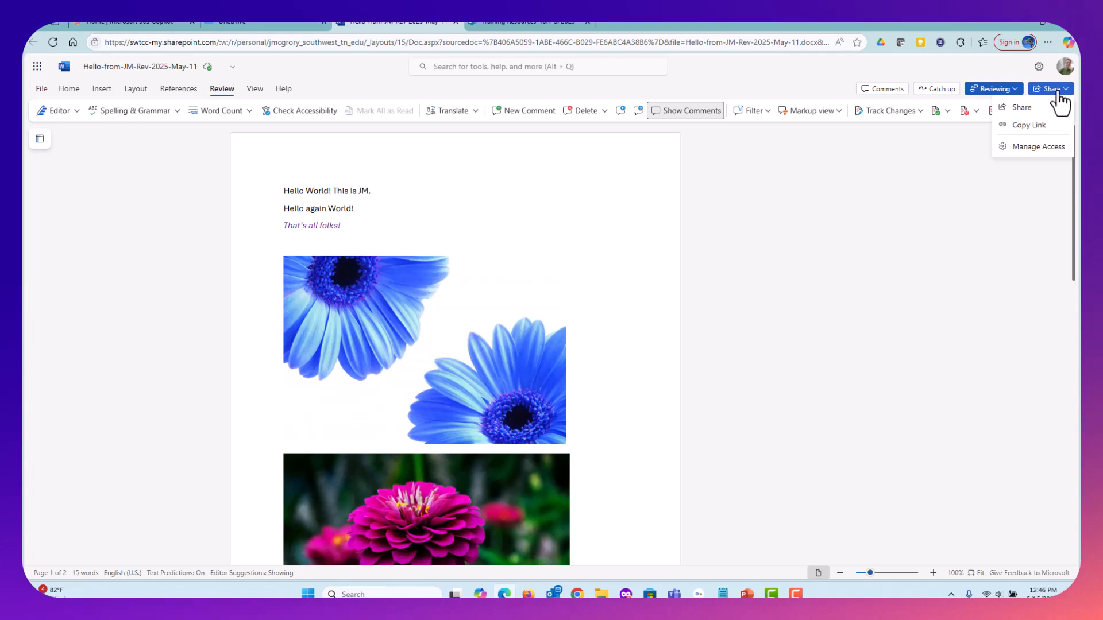
{"action": "left_click", "coordinate": [1024, 107]}
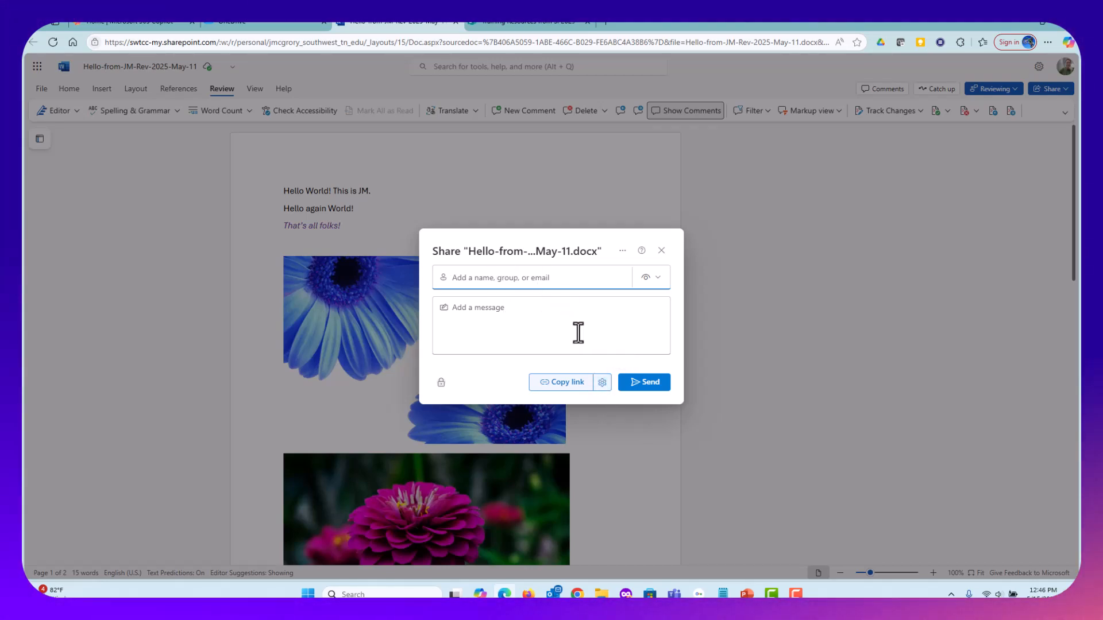
{"action": "left_click", "coordinate": [601, 382]}
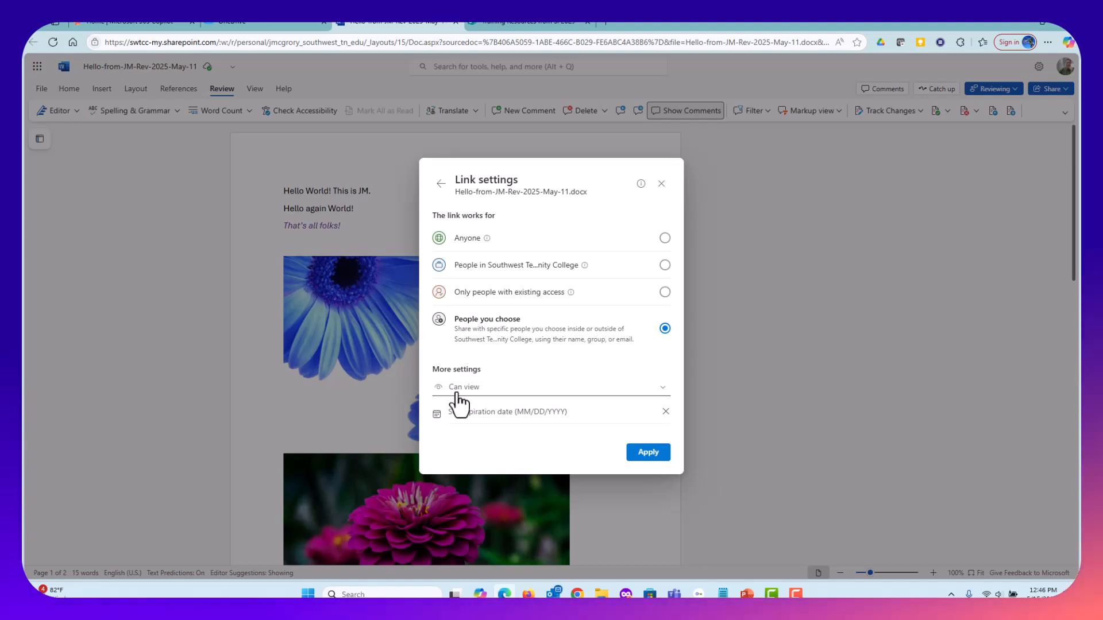
{"action": "left_click", "coordinate": [662, 184]}
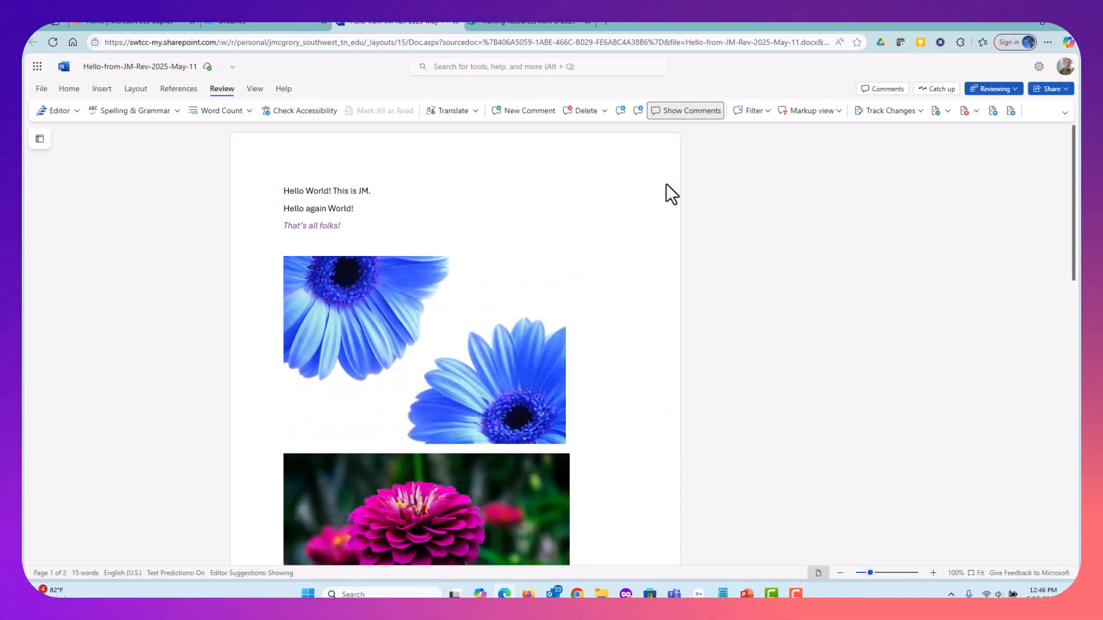
- With changes tracked for everyone, delete the line "That's all folks!" and insert a comma after "again" in "Hello again World!"
{"action": "left_click", "coordinate": [917, 112]}
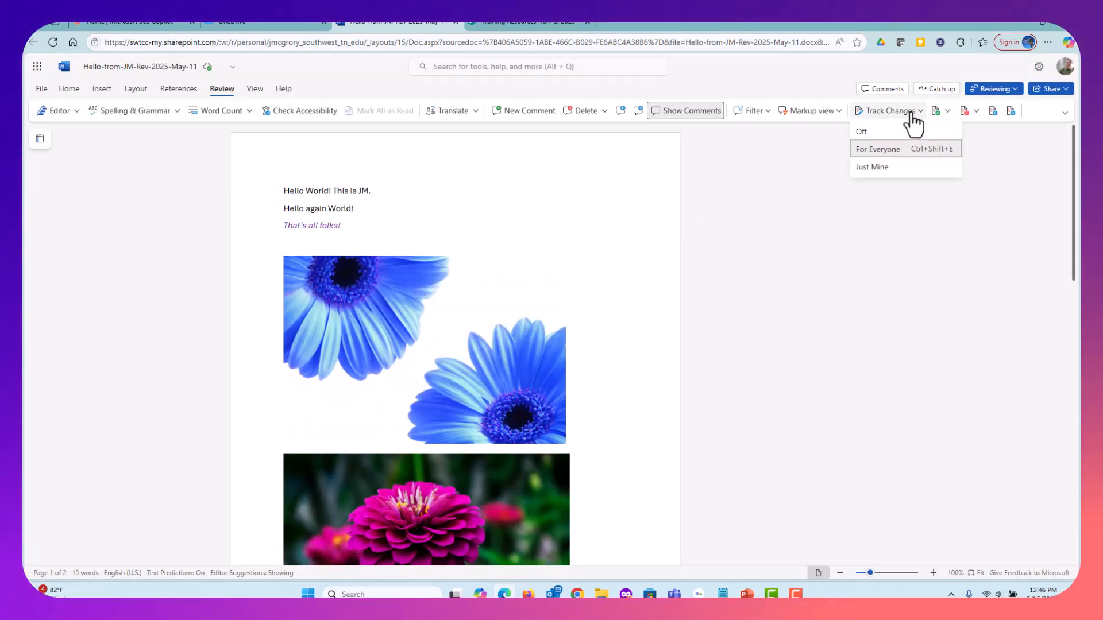
{"action": "left_click", "coordinate": [887, 148]}
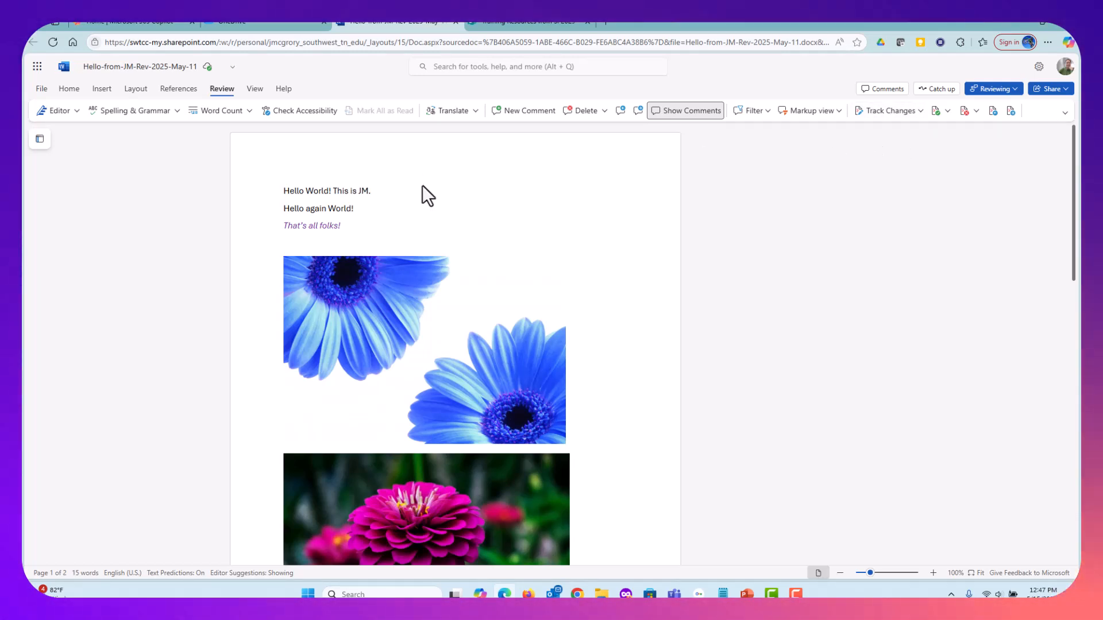
{"action": "left_click_drag", "start_coordinate": [344, 226], "coordinate": [269, 226]}
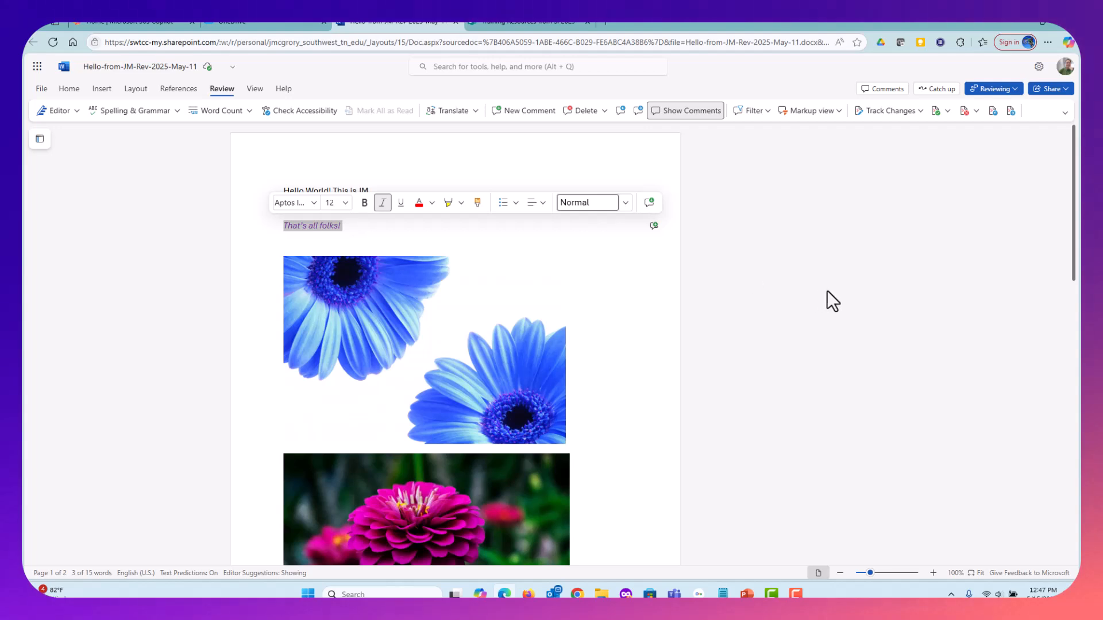
{"action": "key", "text": "Delete"}
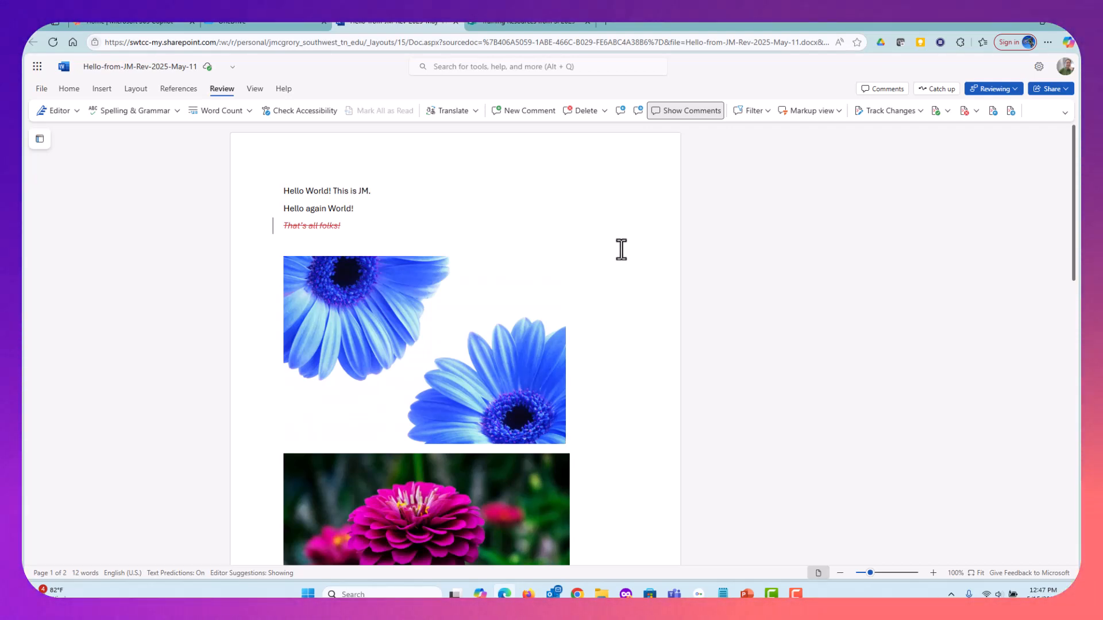
{"action": "left_click", "coordinate": [325, 210]}
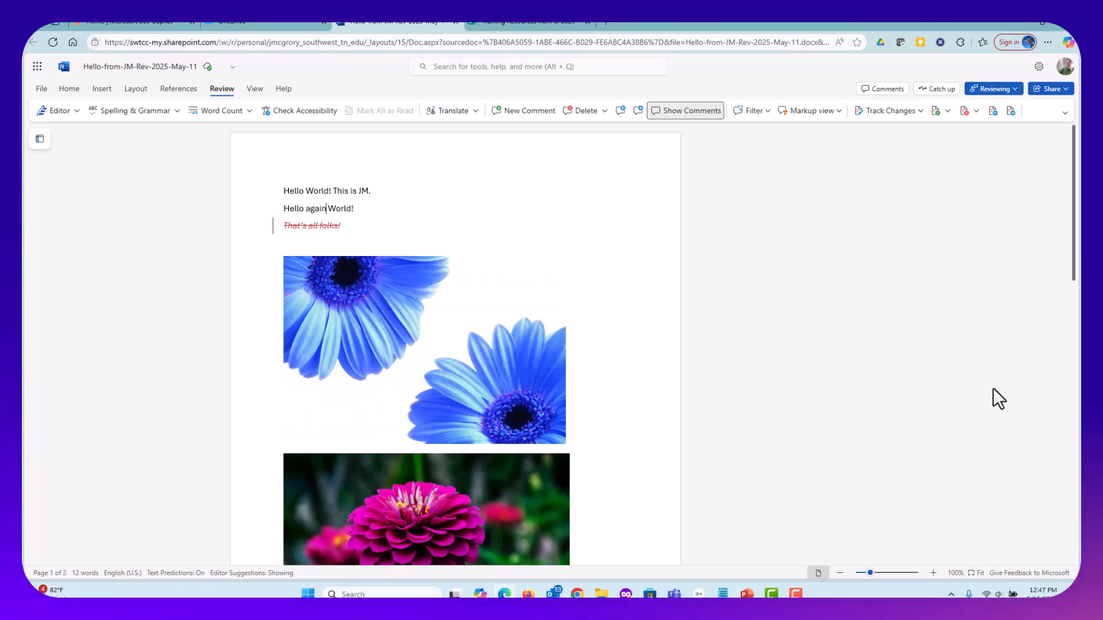
{"action": "type", "text": ","}
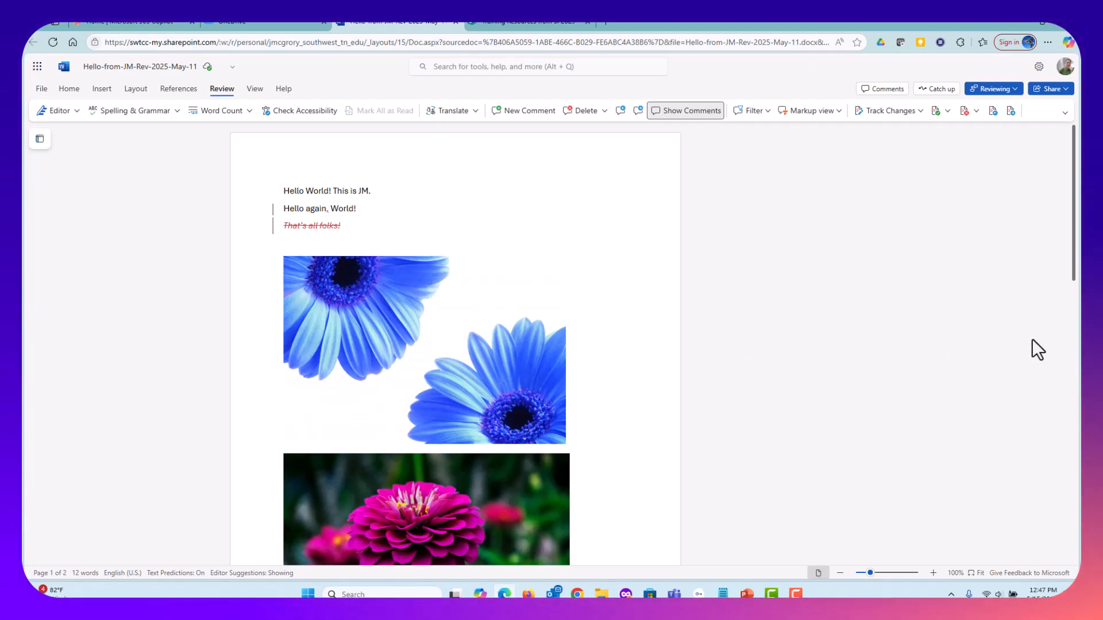
- Below "Add more text here.", after a blank line, add "Flowers in the Spring are so pretty because they are watered by many spring showers."
{"action": "scroll", "coordinate": [990, 349], "scroll_direction": "down", "scroll_amount": 6}
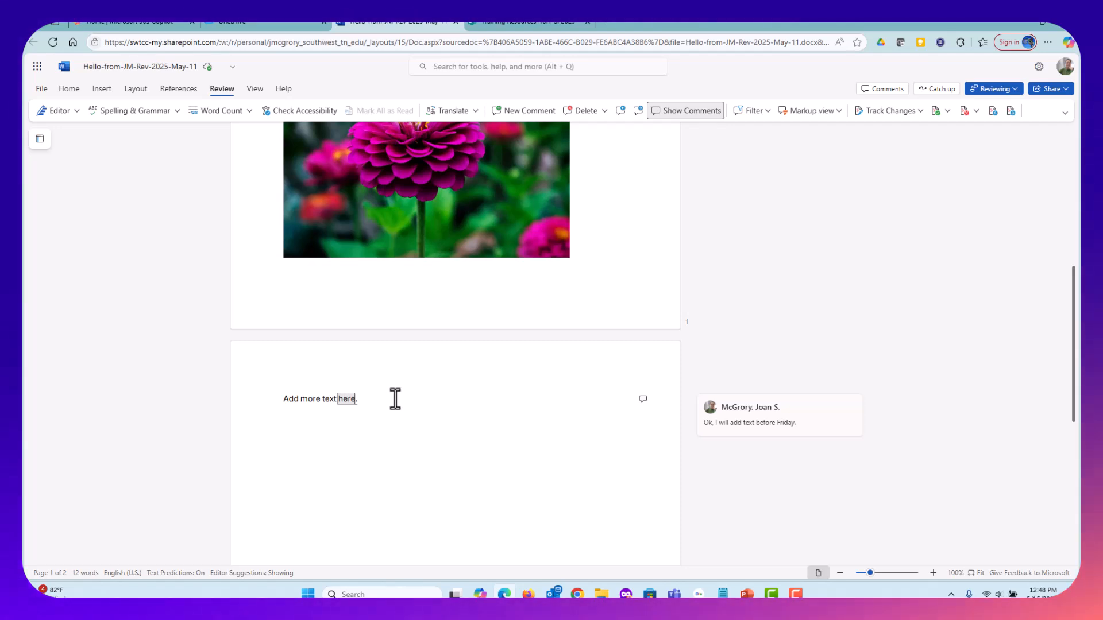
{"action": "key", "text": "Return"}
{"action": "key", "text": "Return"}
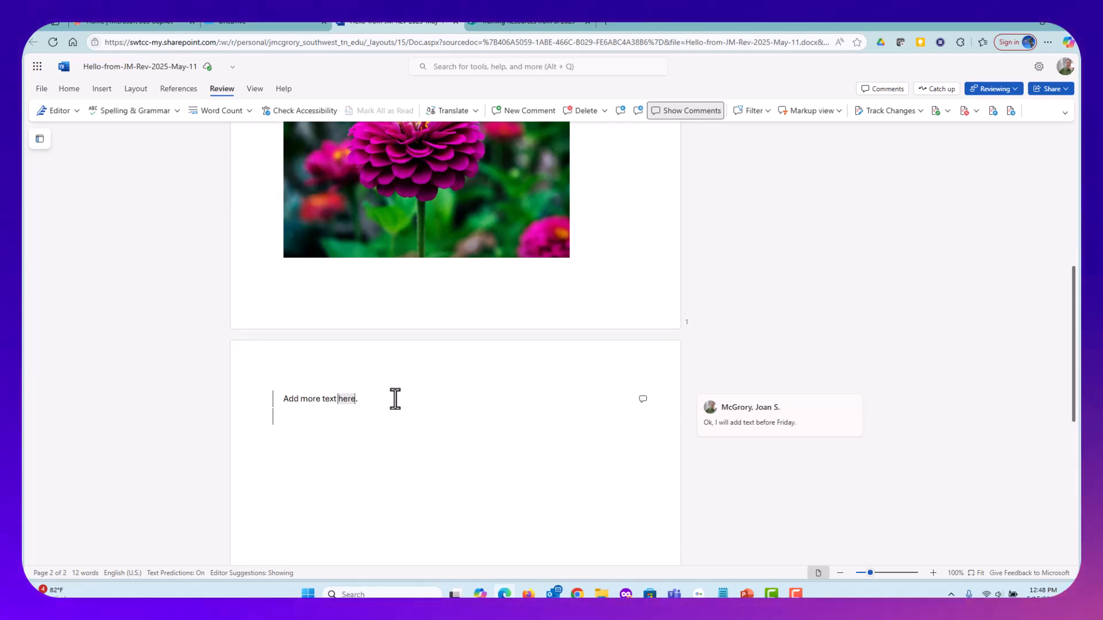
{"action": "key", "text": "Return"}
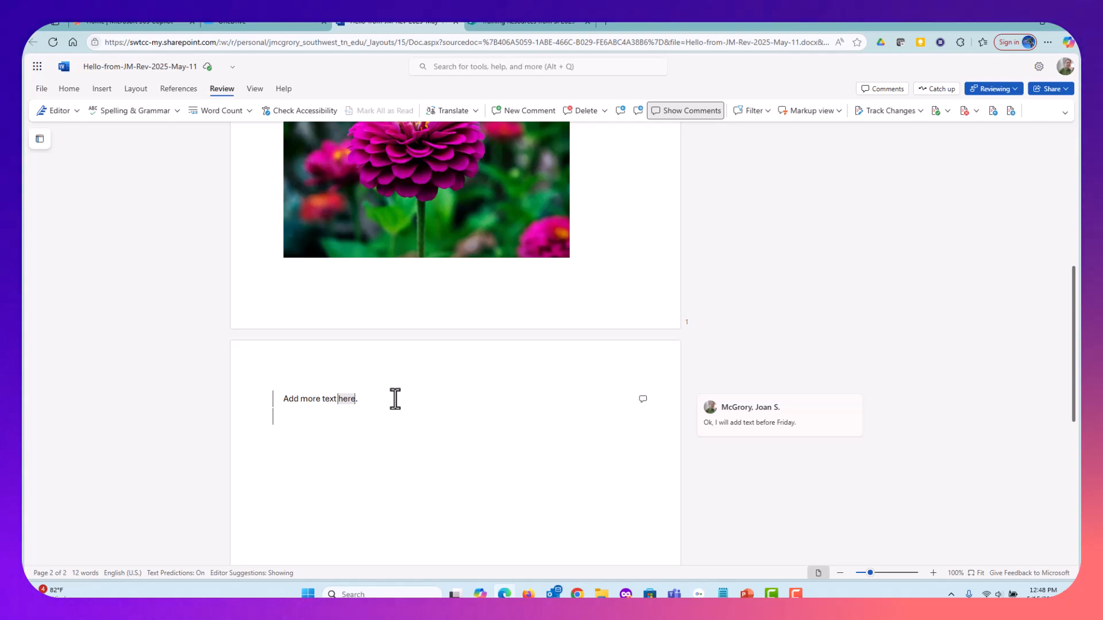
{"action": "type", "text": "Flower"}
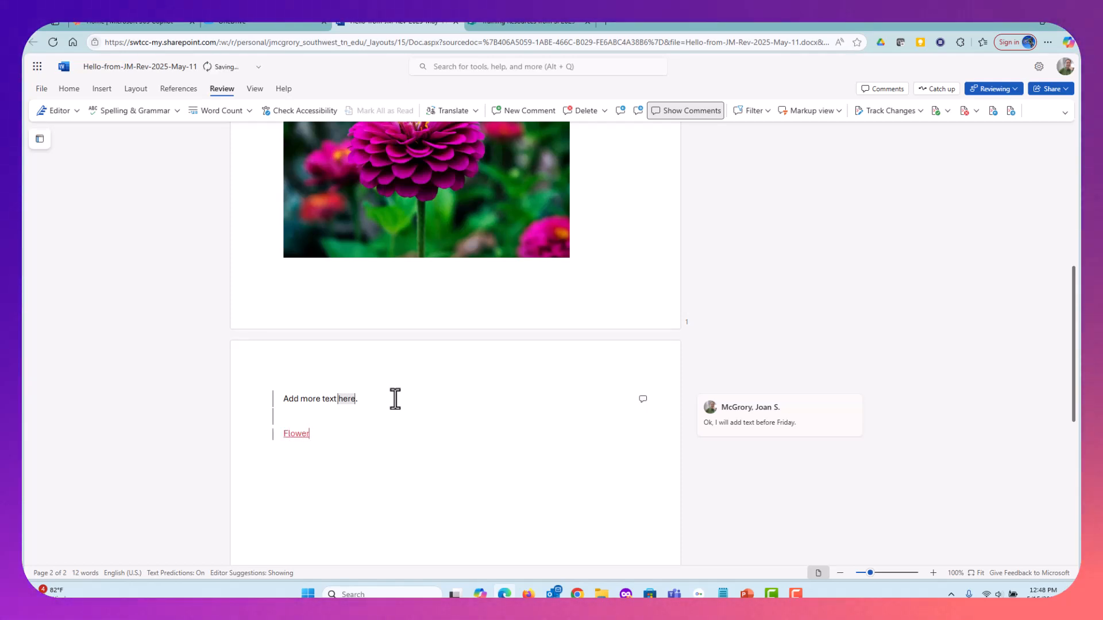
{"action": "type", "text": "s in the "}
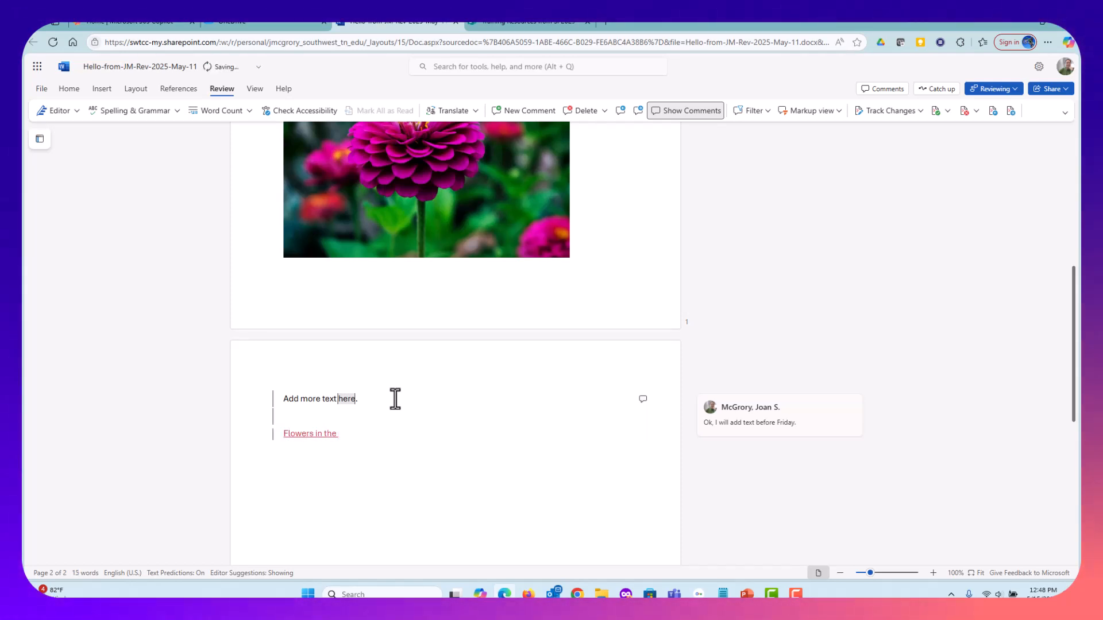
{"action": "type", "text": "Spring are"}
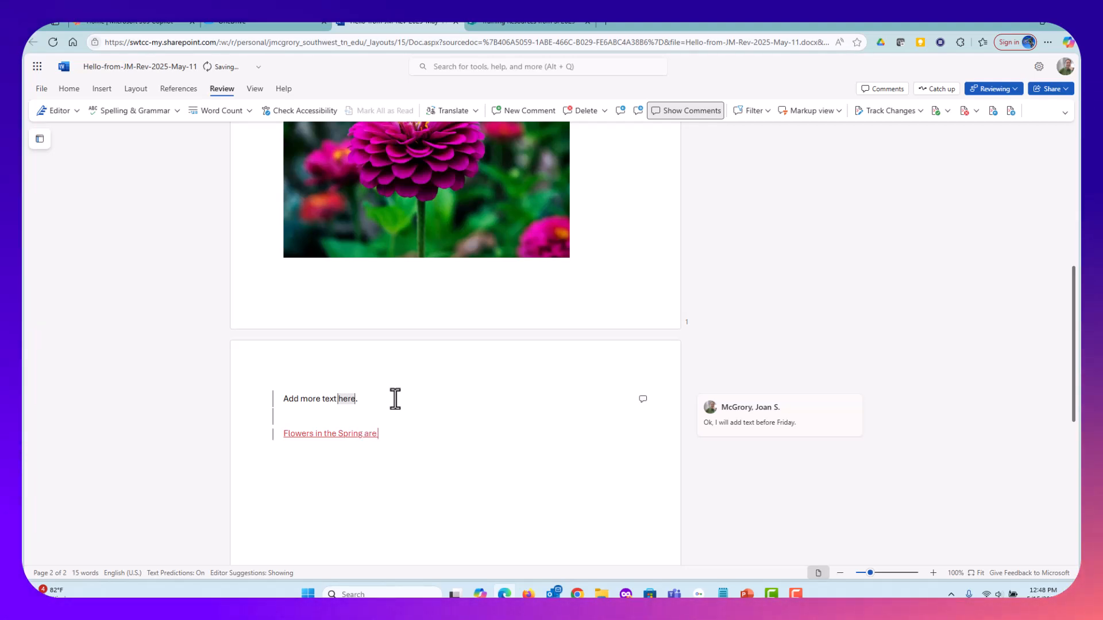
{"action": "type", "text": " so pretty bec"}
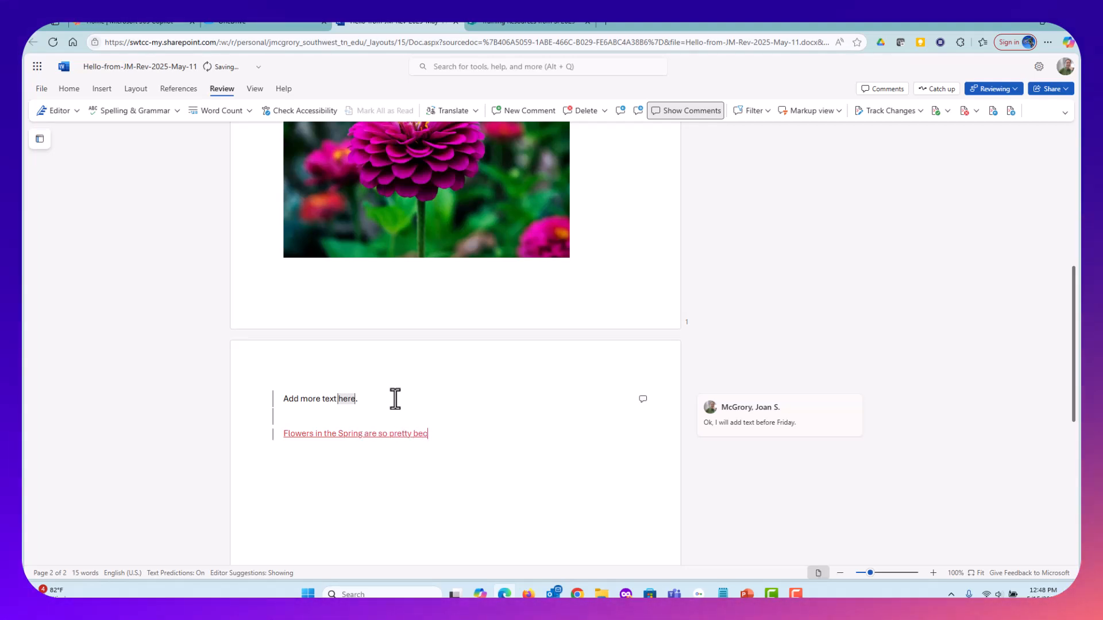
{"action": "type", "text": "ause they are water"}
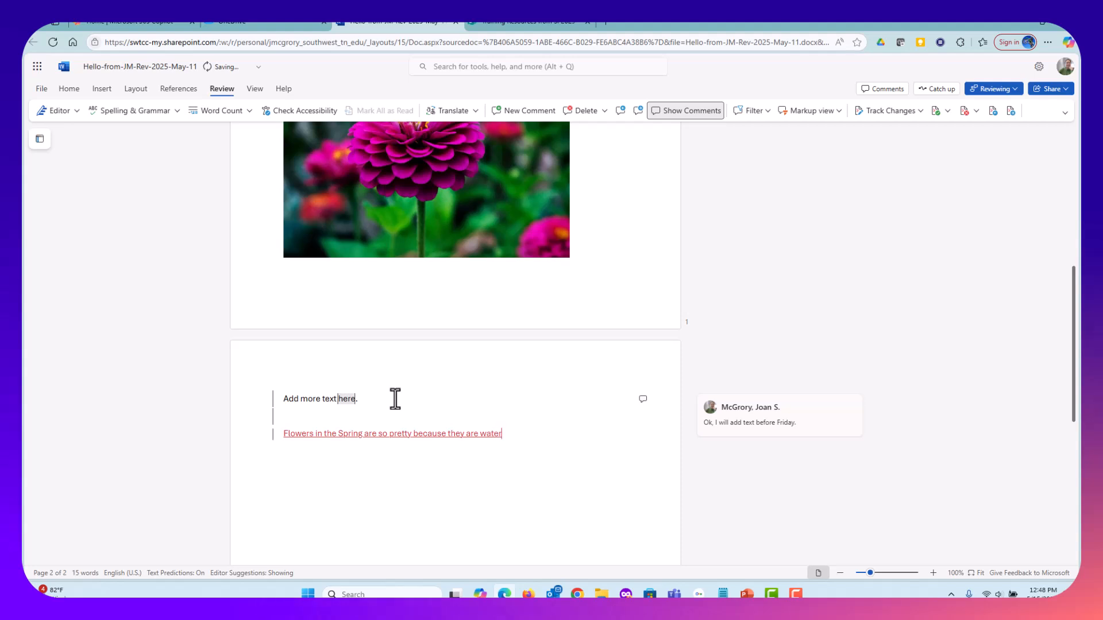
{"action": "type", "text": "ed by "}
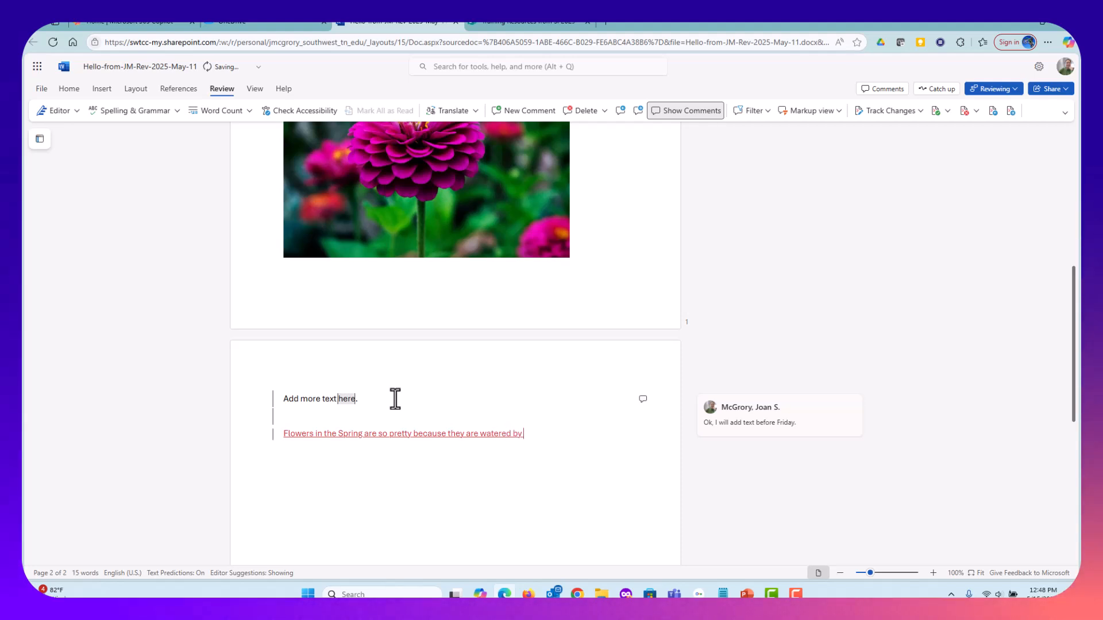
{"action": "type", "text": "many"}
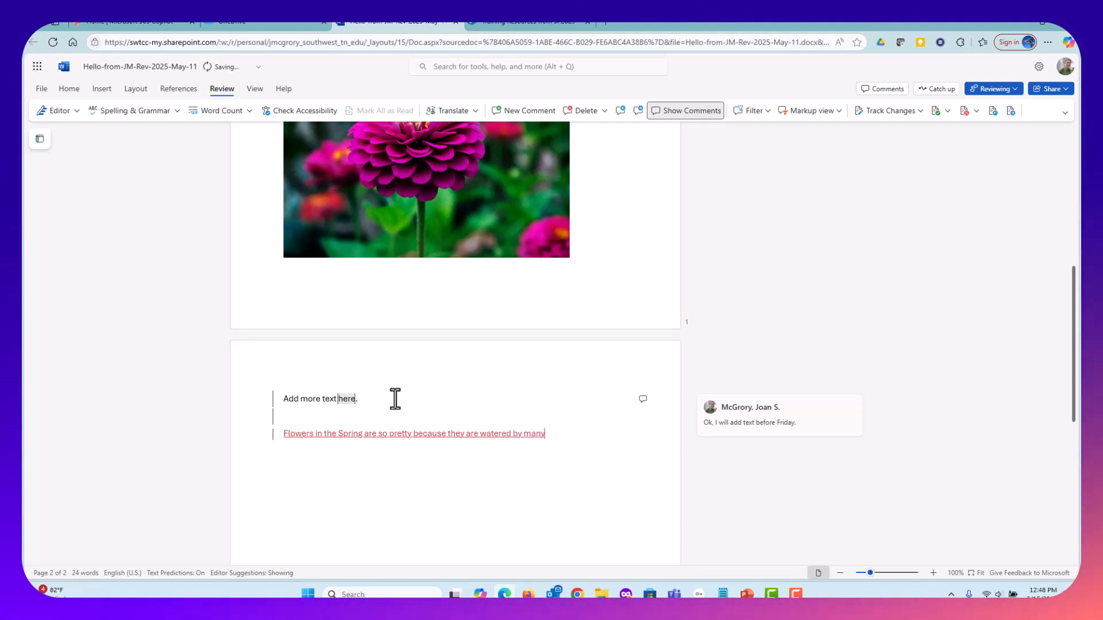
{"action": "type", "text": " spring s"}
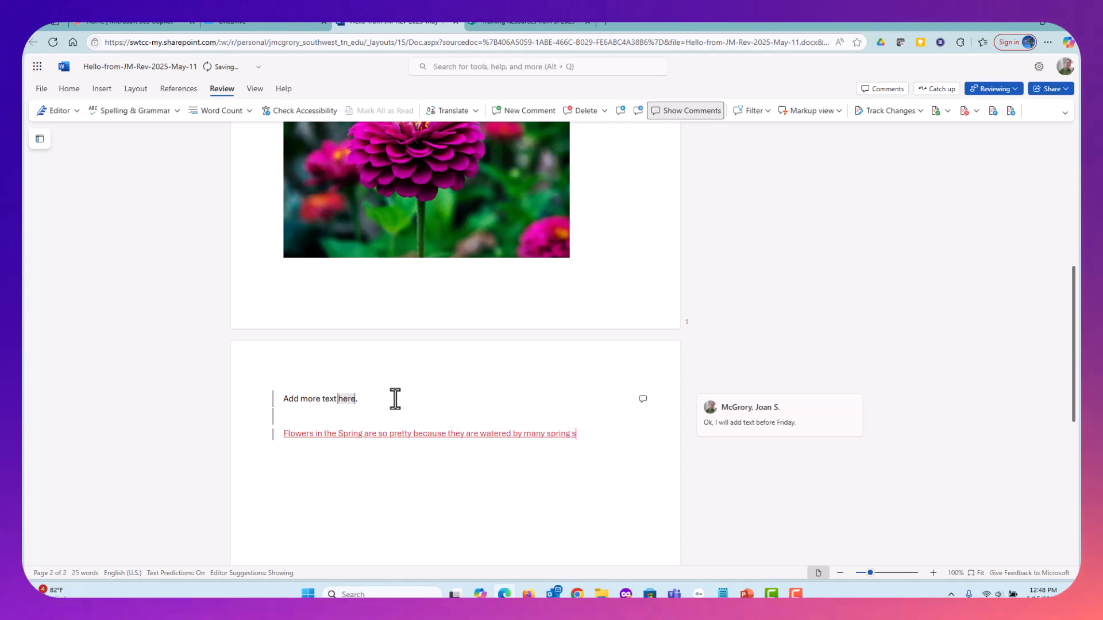
{"action": "type", "text": "howers."}
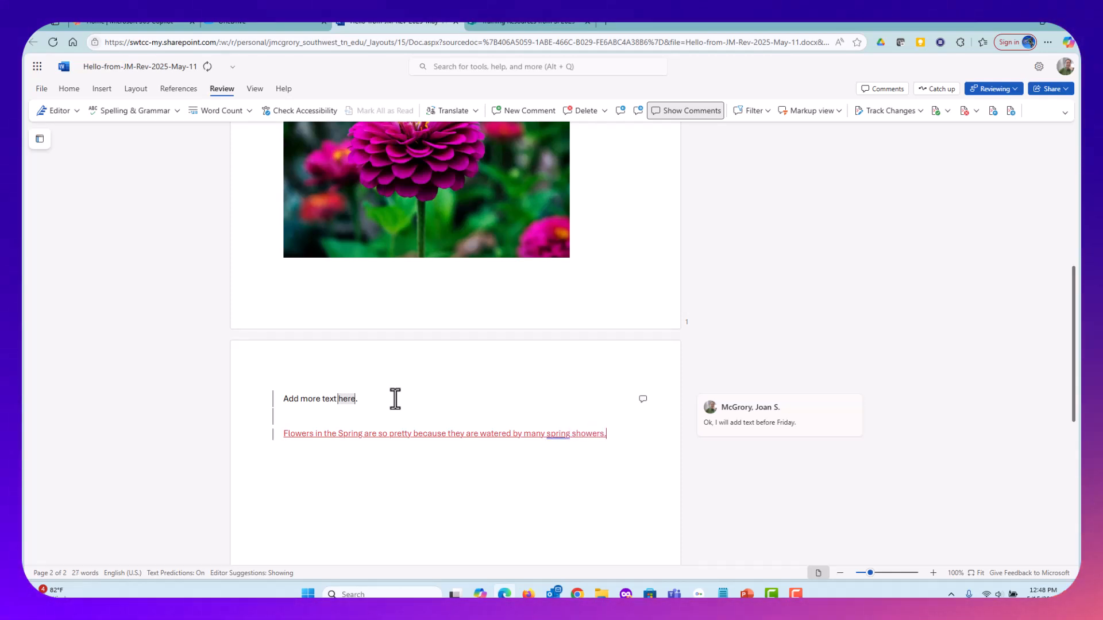
- Open the details of the tracked "Flowers in the Spring" insertion and examine who made the change and when
{"action": "left_click", "coordinate": [563, 437]}
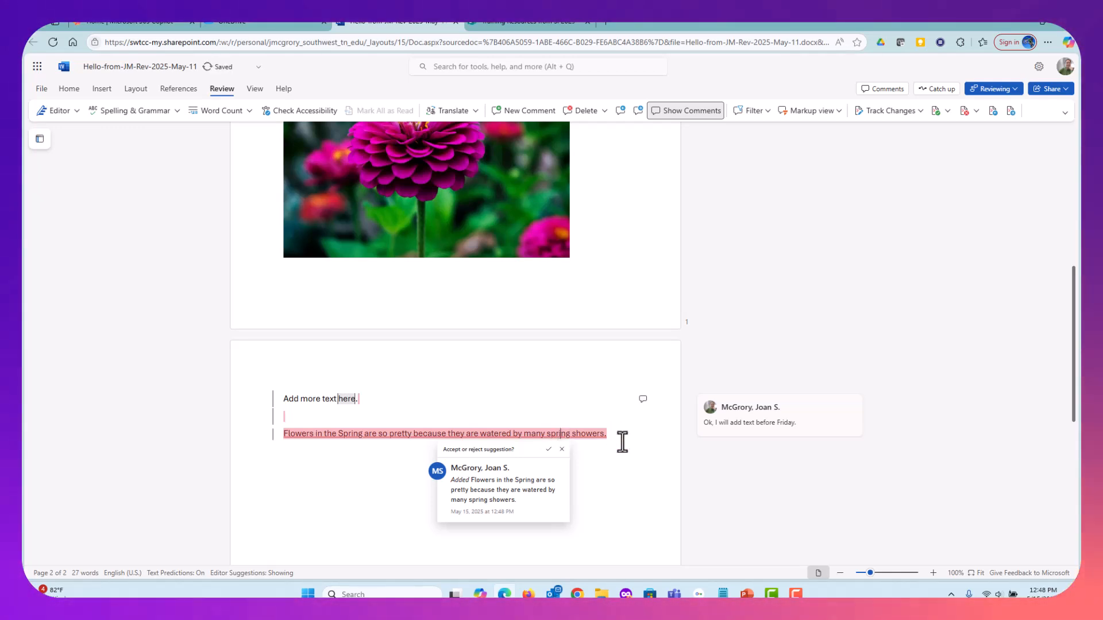
{"action": "left_click", "coordinate": [616, 509]}
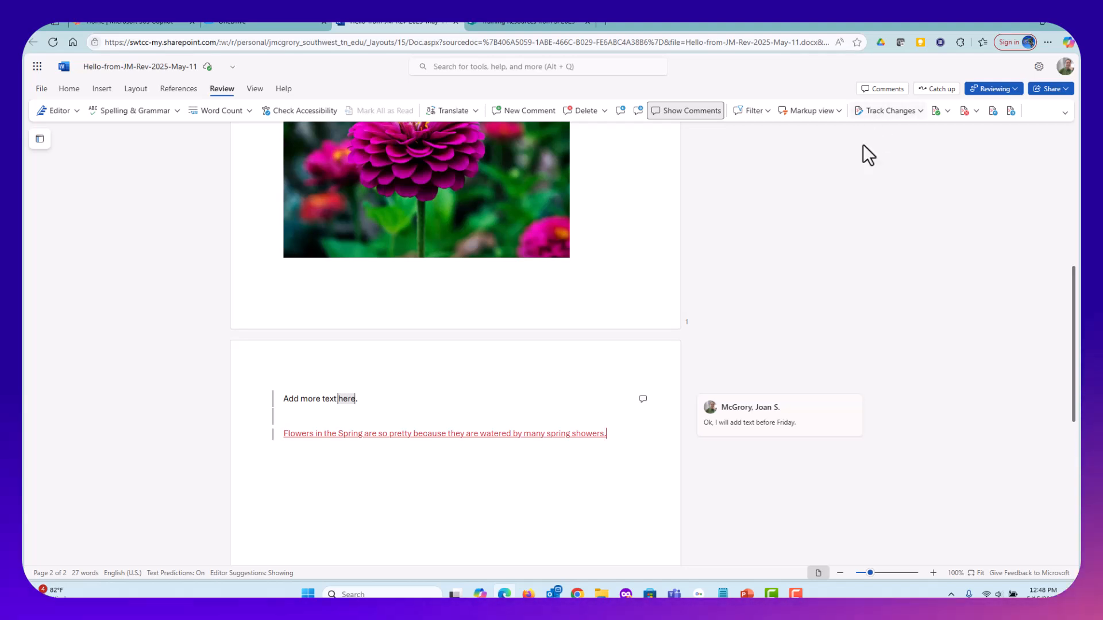
{"action": "left_click", "coordinate": [552, 434]}
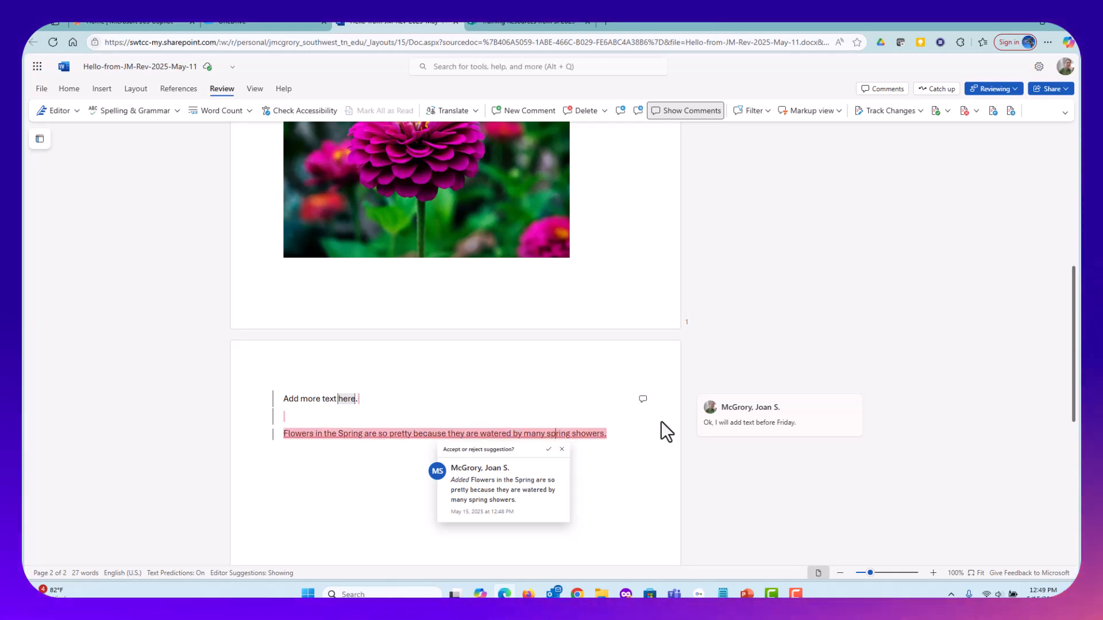
- Return to the start of "Hello World! This is JM.", check the document's comments list, and close it
{"action": "scroll", "coordinate": [660, 430], "scroll_direction": "up", "scroll_amount": 4}
{"action": "scroll", "coordinate": [661, 422], "scroll_direction": "up", "scroll_amount": 3}
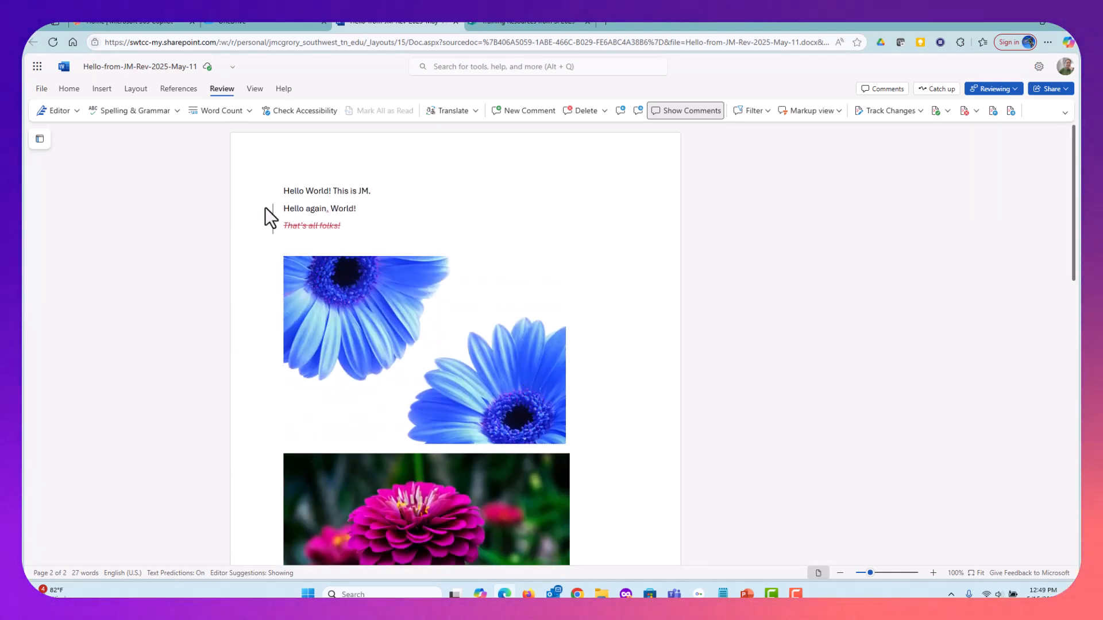
{"action": "left_click", "coordinate": [285, 192]}
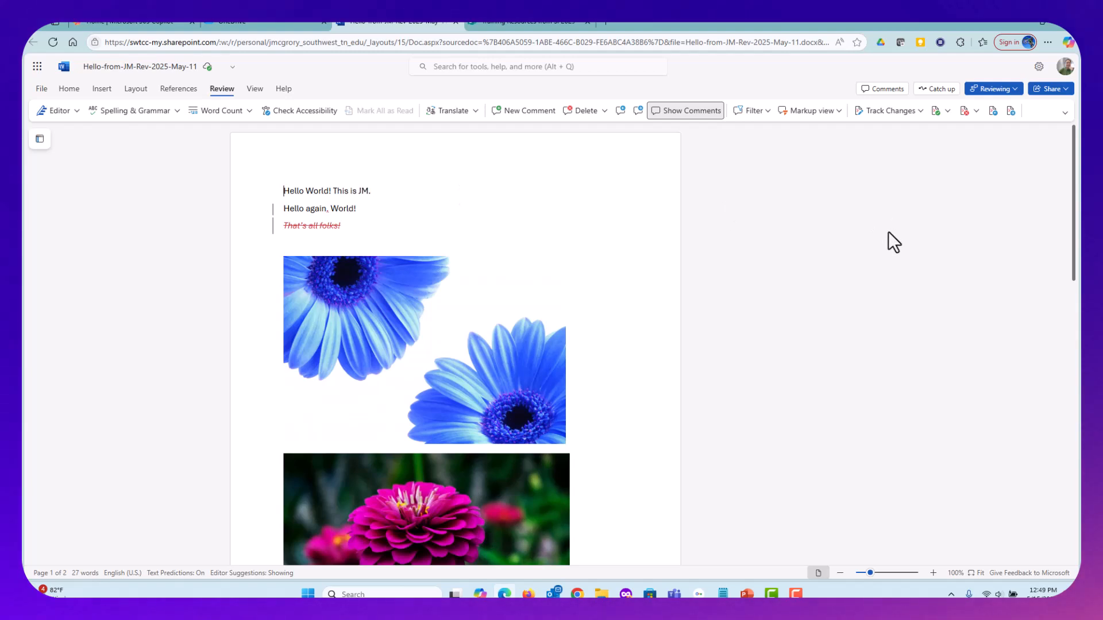
{"action": "left_click", "coordinate": [895, 90]}
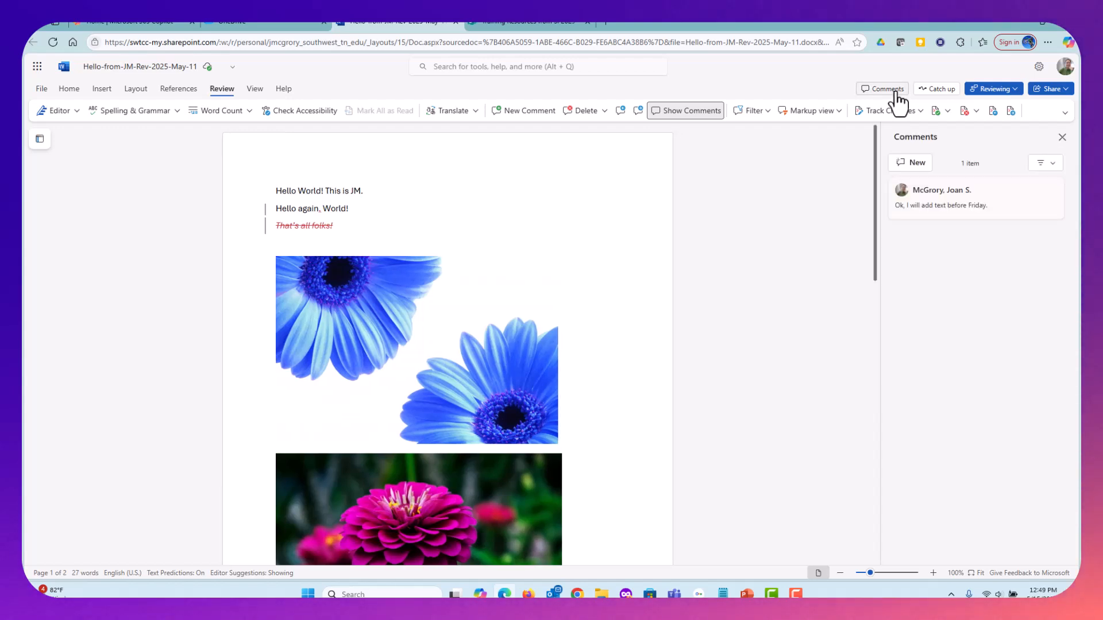
{"action": "left_click", "coordinate": [896, 96]}
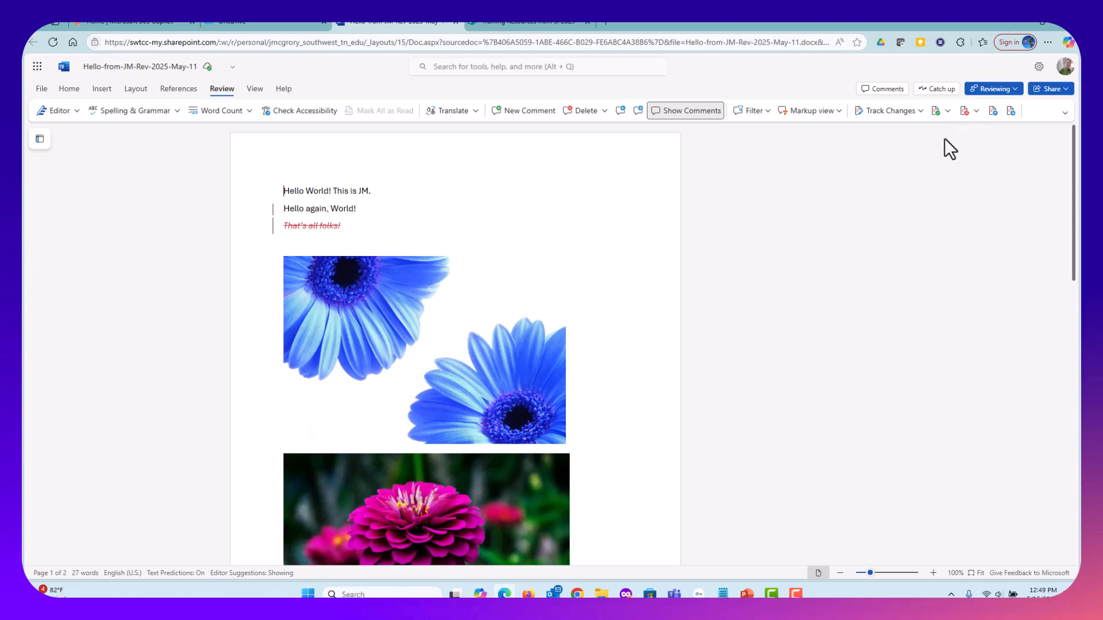
- Go to the first tracked change, the comma after "again", view its suggestion details, and accept the insertion
{"action": "left_click", "coordinate": [948, 111]}
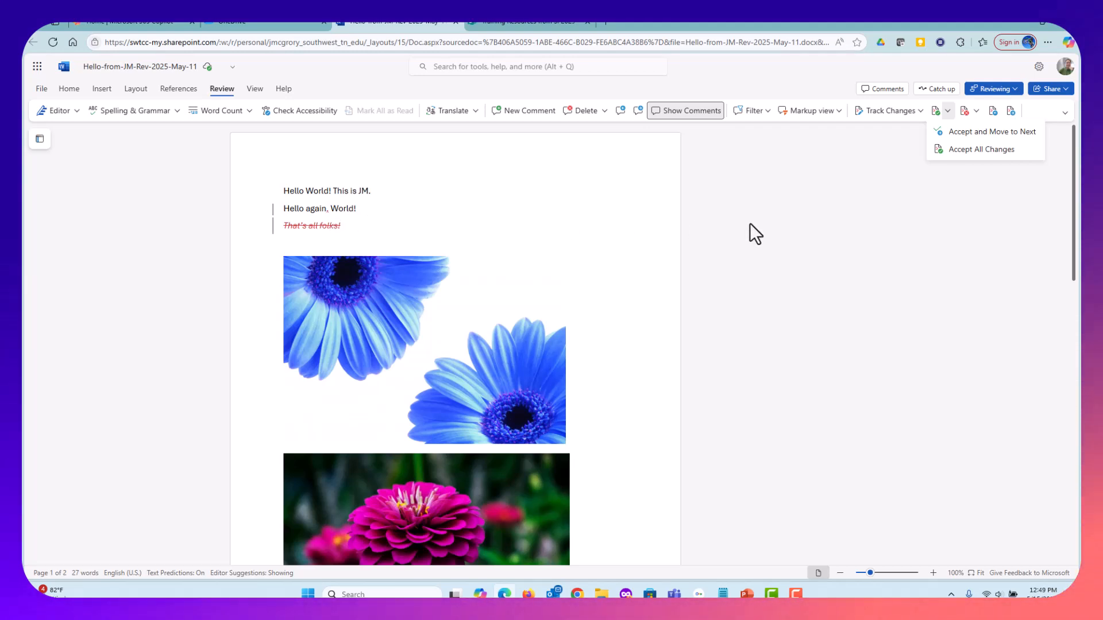
{"action": "left_click", "coordinate": [963, 133]}
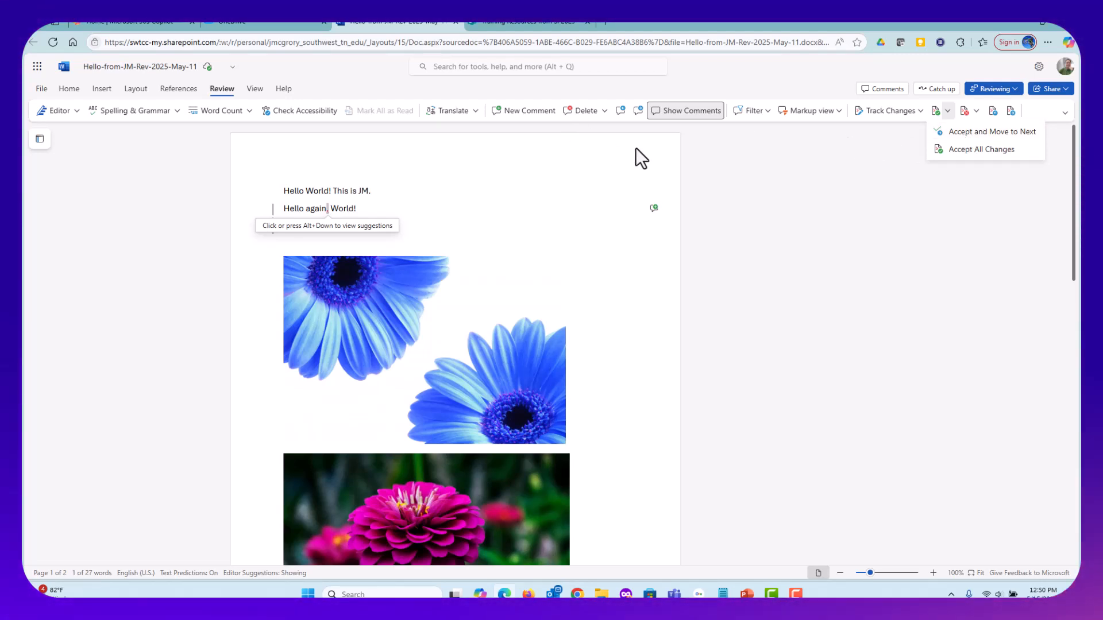
{"action": "left_click", "coordinate": [327, 209]}
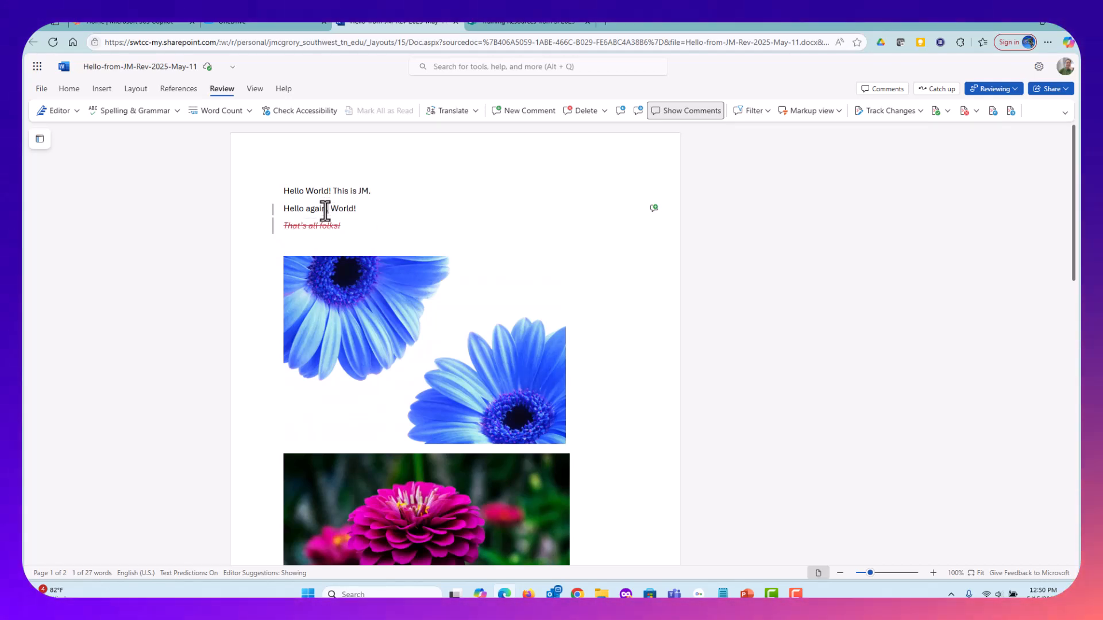
{"action": "key", "text": "Down"}
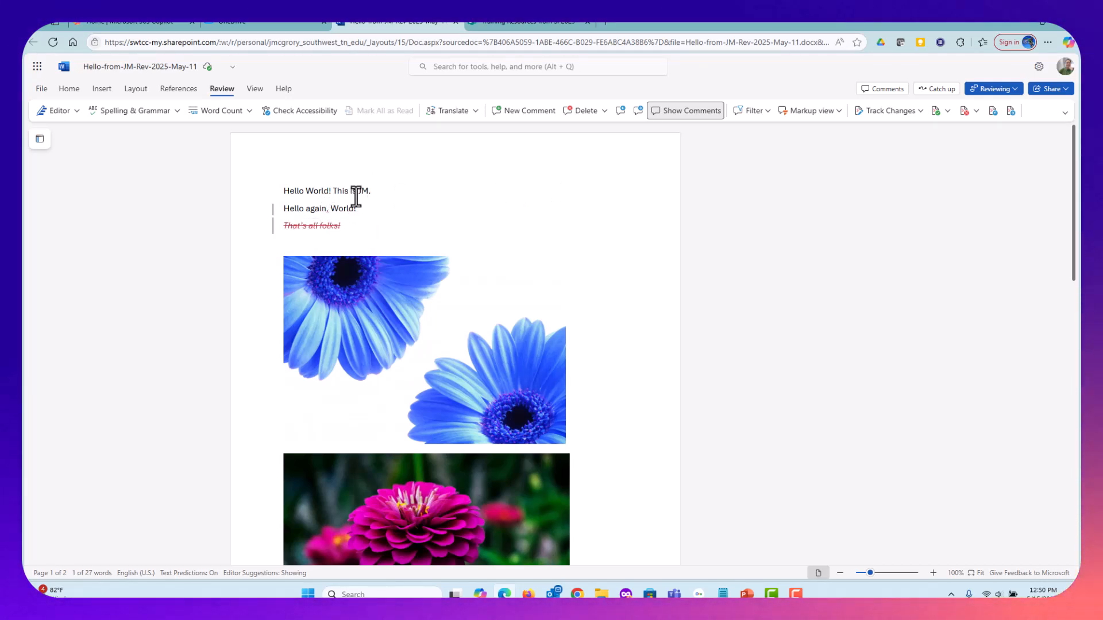
{"action": "left_click", "coordinate": [328, 208]}
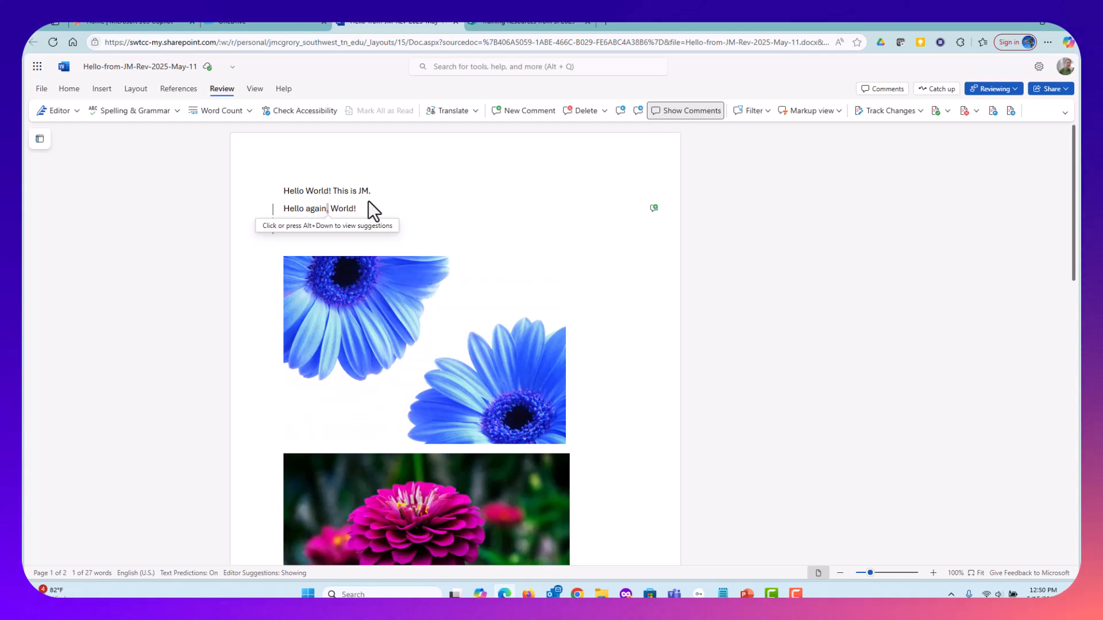
{"action": "key", "text": "alt+Down"}
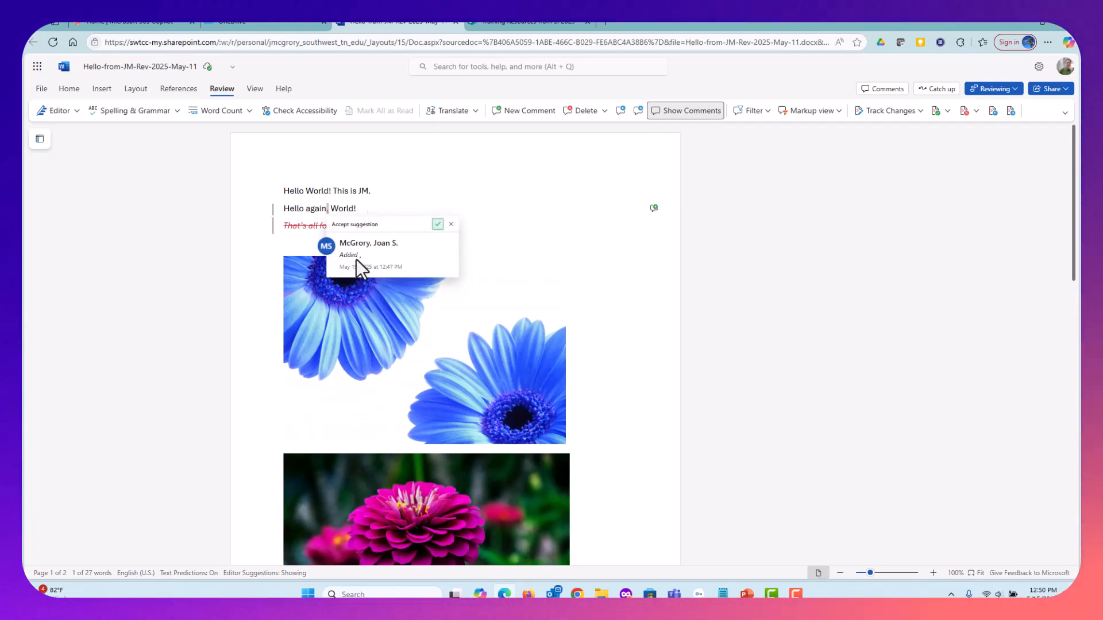
{"action": "left_click", "coordinate": [438, 225]}
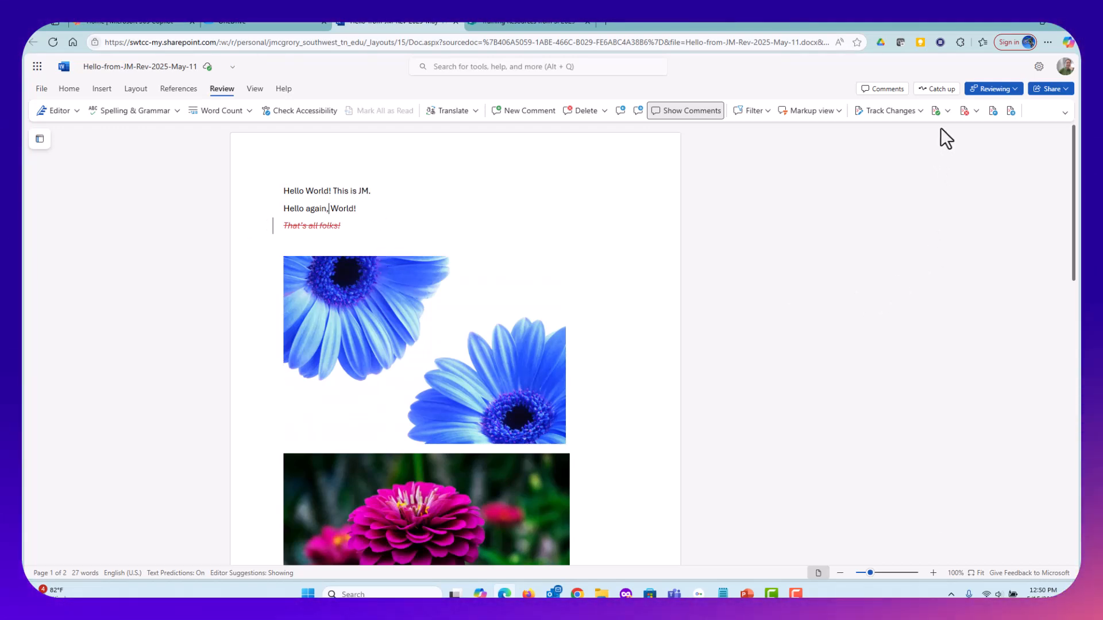
- Move to the tracked deletion of "That's all folks!", accept it, and check the document's first page and remaining insertion
{"action": "left_click", "coordinate": [947, 111]}
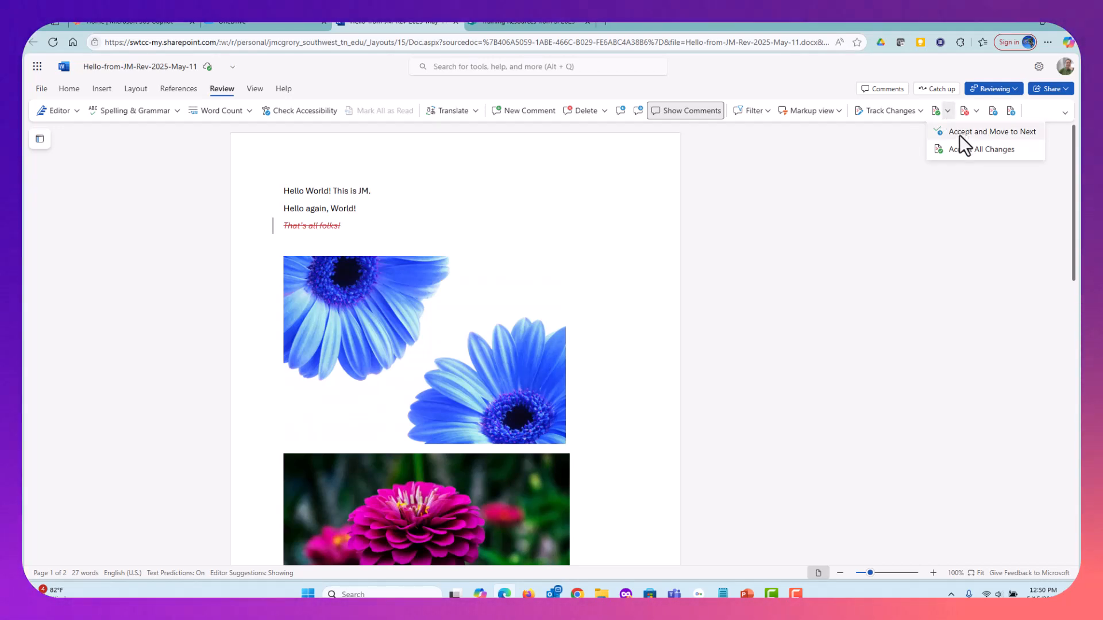
{"action": "left_click", "coordinate": [959, 135]}
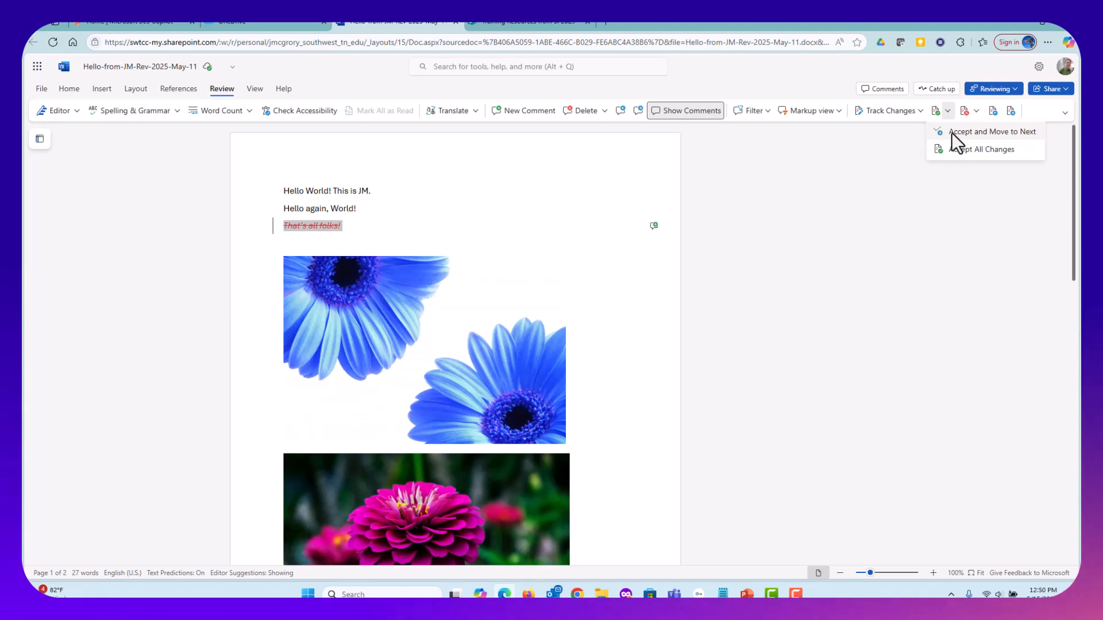
{"action": "left_click", "coordinate": [951, 132]}
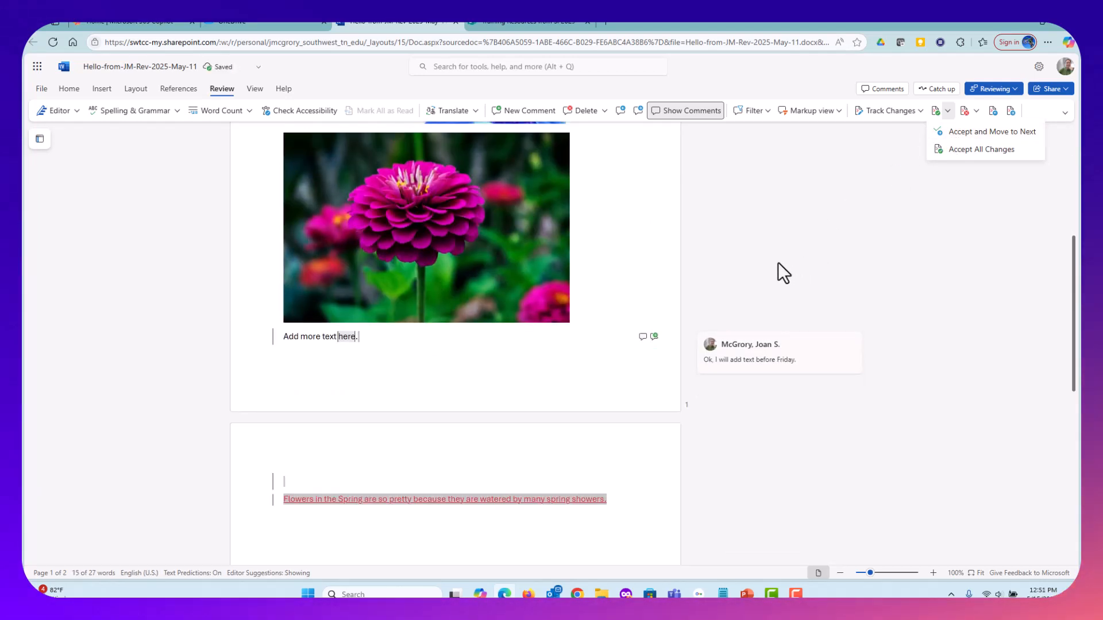
{"action": "left_click", "coordinate": [945, 314]}
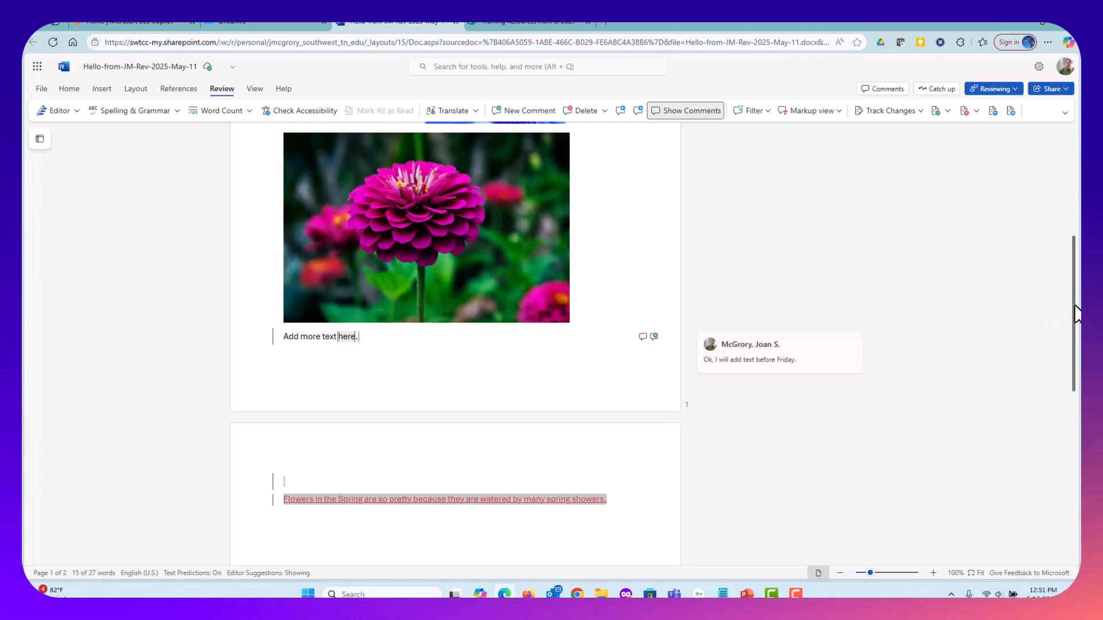
{"action": "left_click_drag", "start_coordinate": [1076, 314], "coordinate": [1063, 195]}
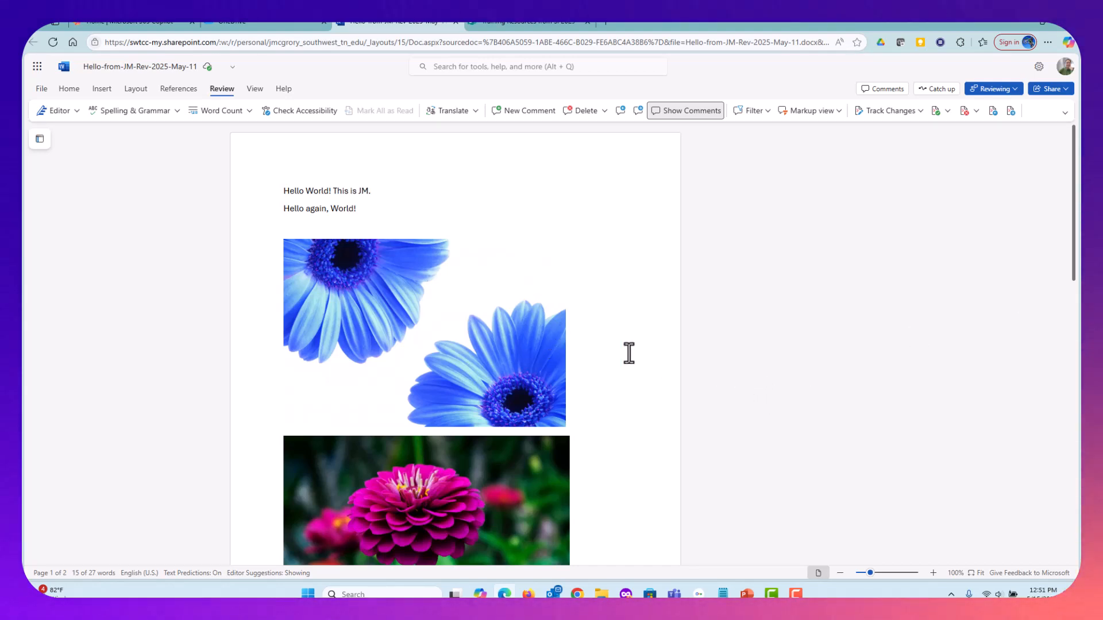
{"action": "scroll", "coordinate": [691, 396], "scroll_direction": "down", "scroll_amount": 3}
{"action": "scroll", "coordinate": [692, 396], "scroll_direction": "down", "scroll_amount": 3}
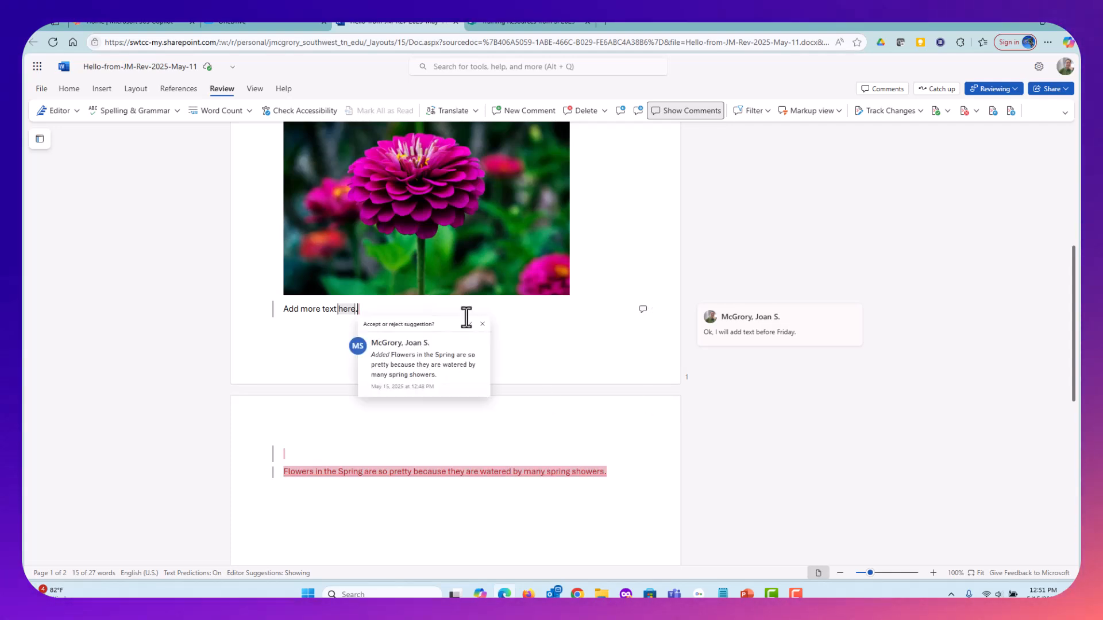
- Undo accepting the "That's all folks!" deletion and the comma insertion
{"action": "scroll", "coordinate": [619, 410], "scroll_direction": "up", "scroll_amount": 6}
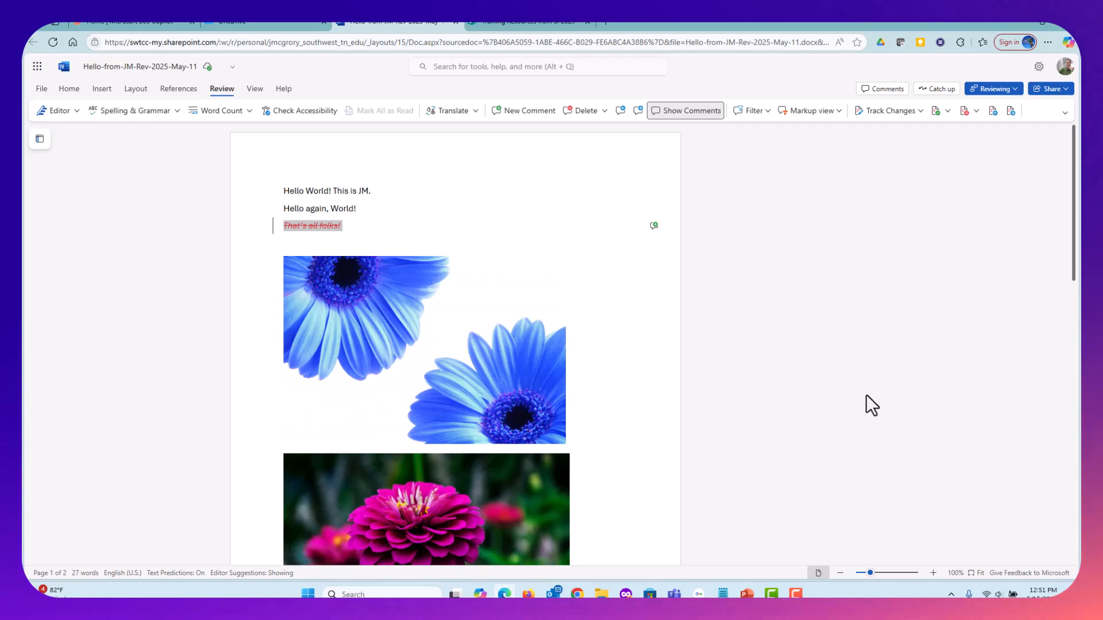
{"action": "key", "text": "ctrl+z"}
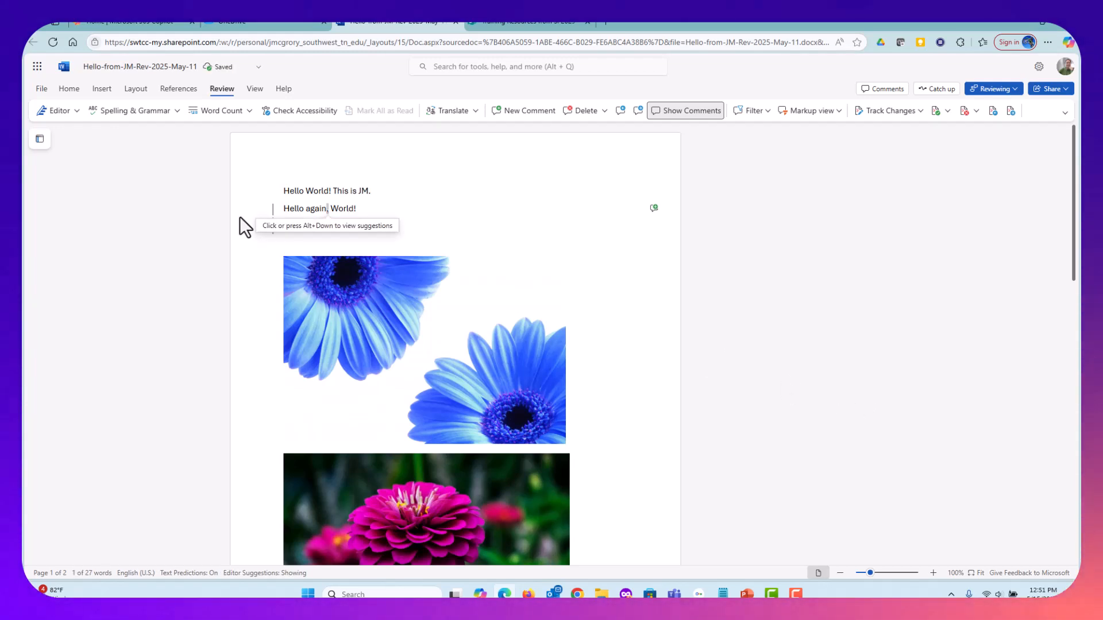
{"action": "left_click", "coordinate": [911, 395]}
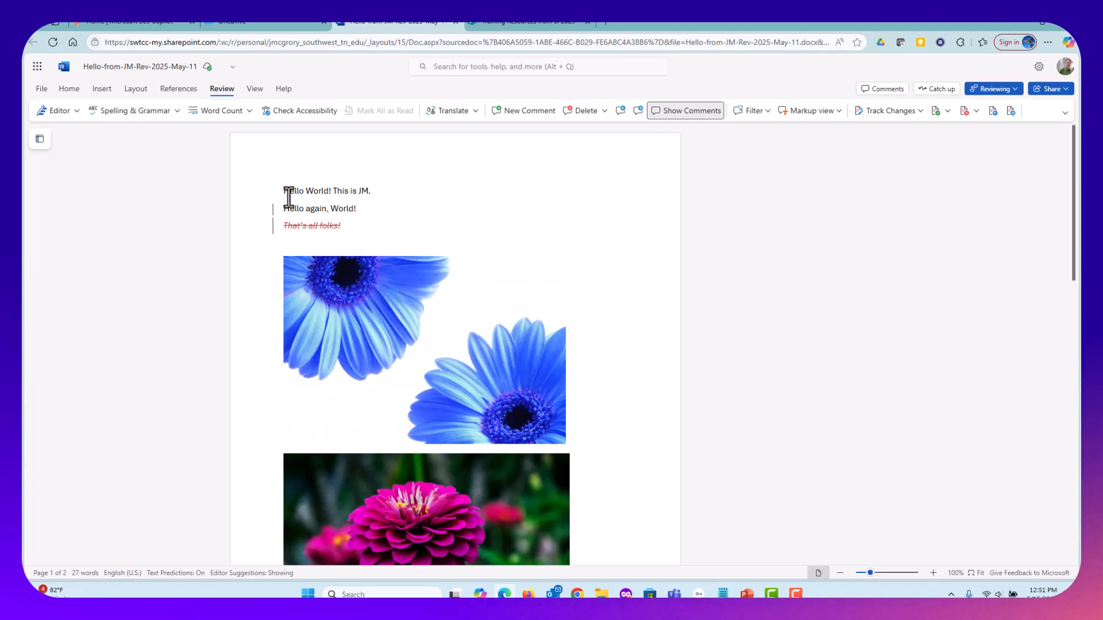
- Try accepting all tracked changes, and look at the options for rejecting changes without applying any
{"action": "left_click", "coordinate": [949, 111]}
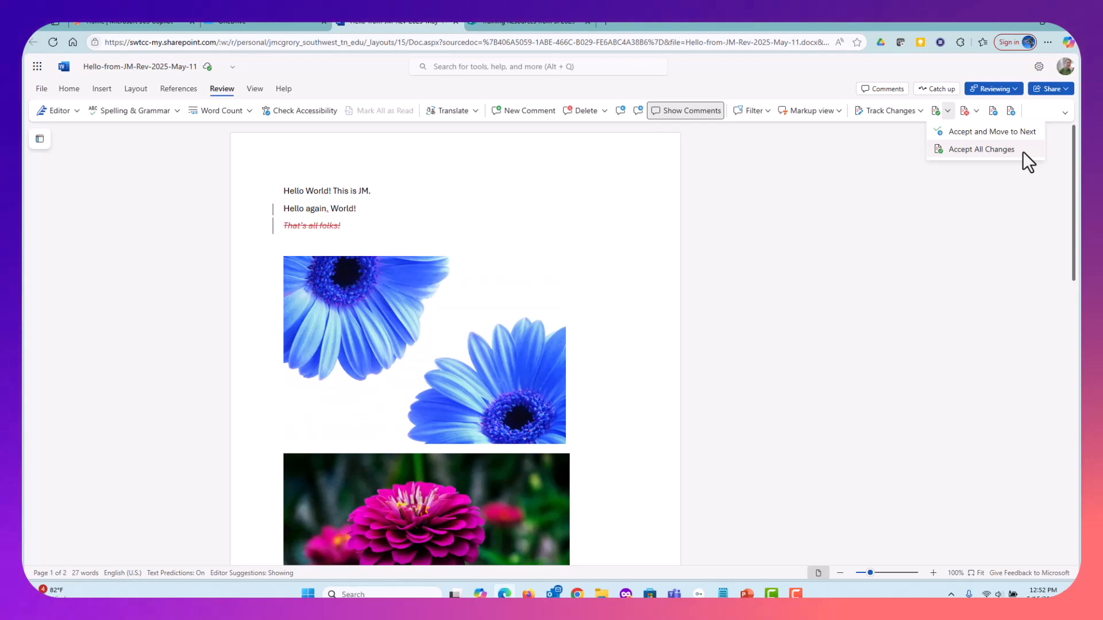
{"action": "left_click", "coordinate": [990, 152]}
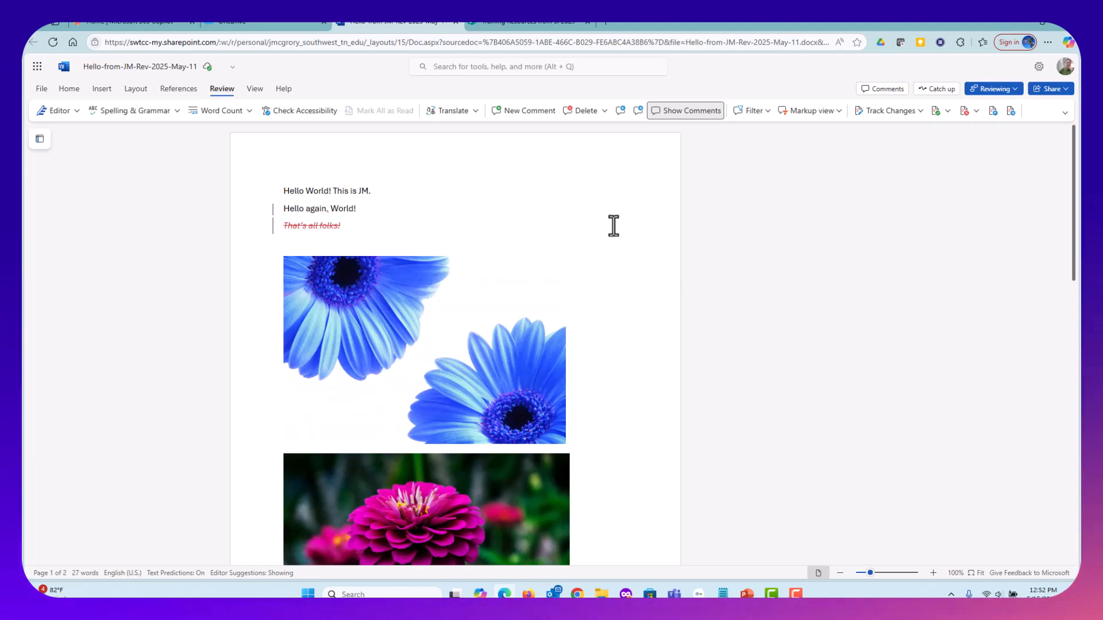
{"action": "left_click", "coordinate": [976, 111]}
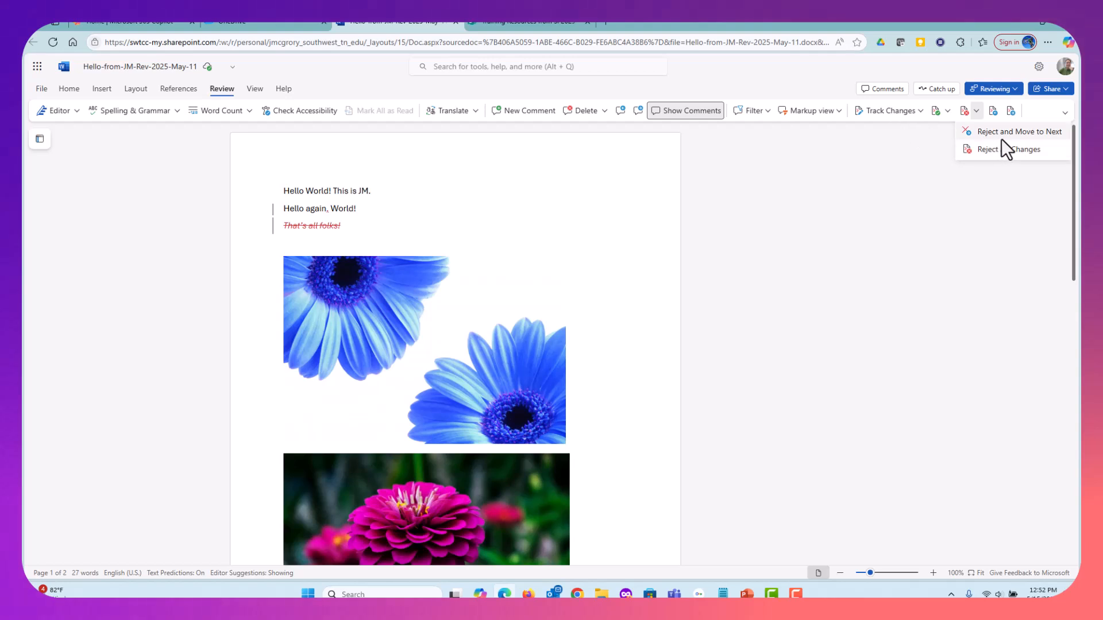
{"action": "left_click", "coordinate": [315, 180]}
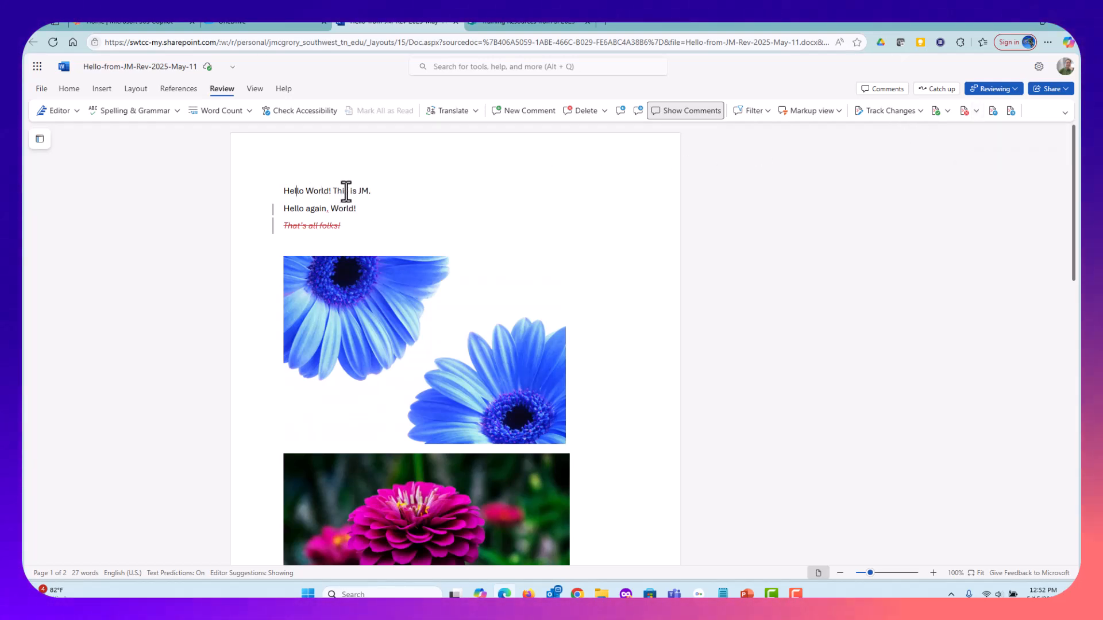
- Accept the tracked comma after "again" and reject the tracked deletion of "That's all folks!"
{"action": "left_click", "coordinate": [948, 112]}
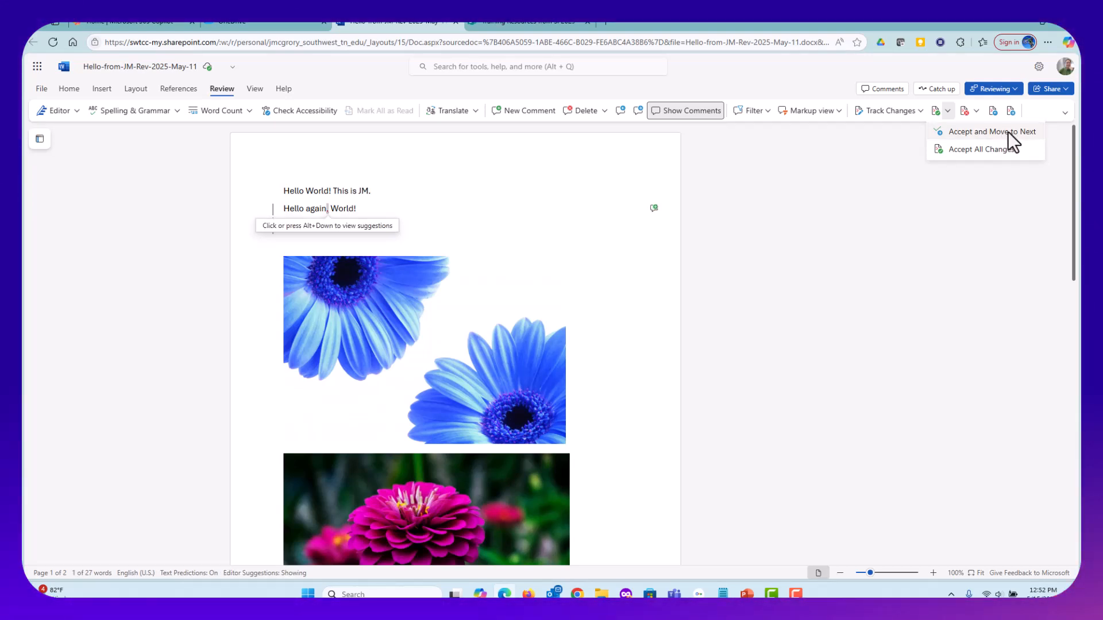
{"action": "left_click", "coordinate": [1008, 132]}
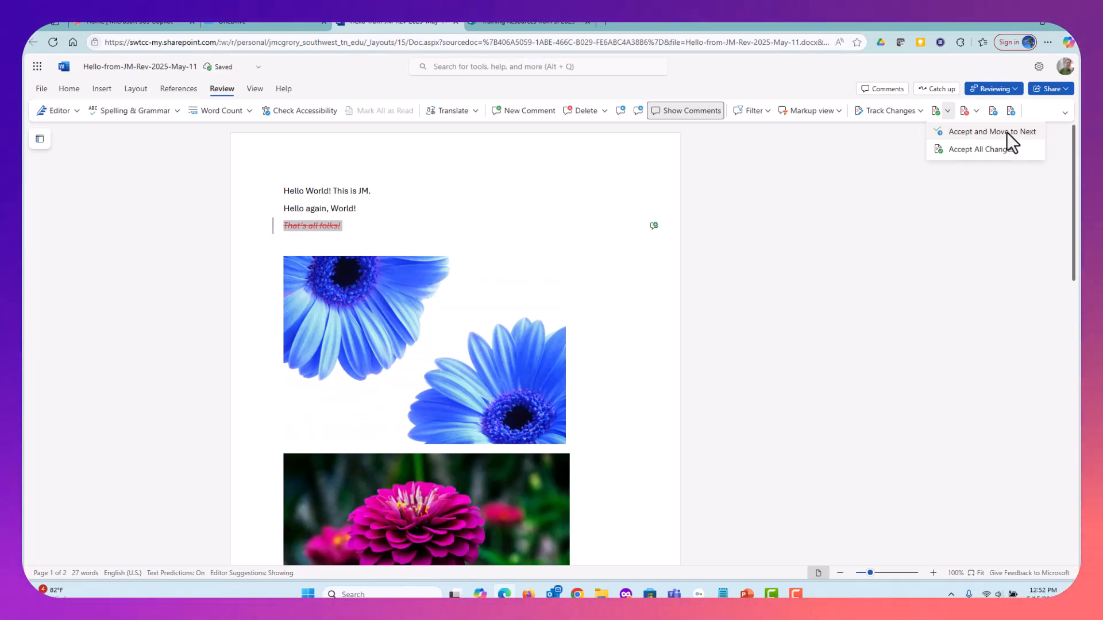
{"action": "left_click", "coordinate": [977, 111]}
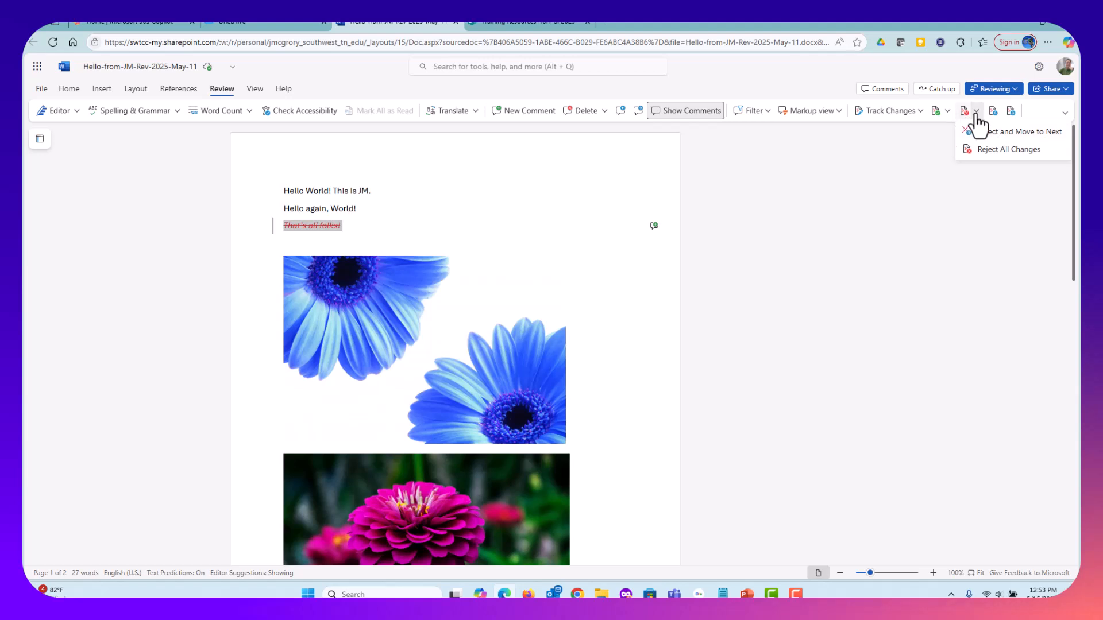
{"action": "left_click", "coordinate": [1006, 132]}
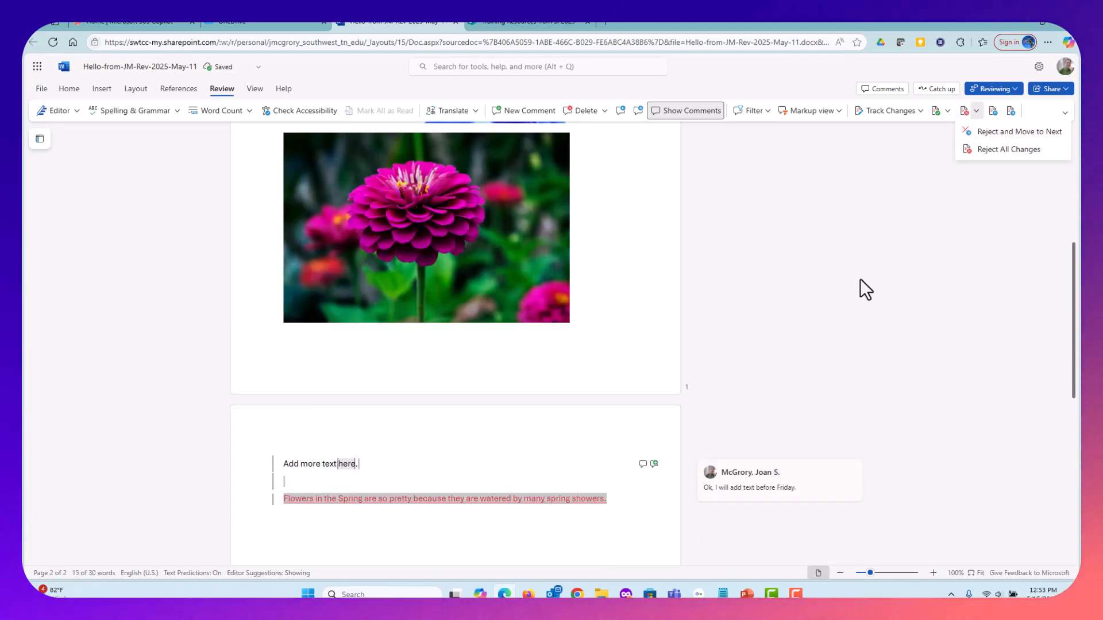
- Return to the first page and undo rejecting the "That's all folks!" deletion and accepting the comma
{"action": "left_click", "coordinate": [784, 302]}
{"action": "scroll", "coordinate": [784, 302], "scroll_direction": "up", "scroll_amount": 10}
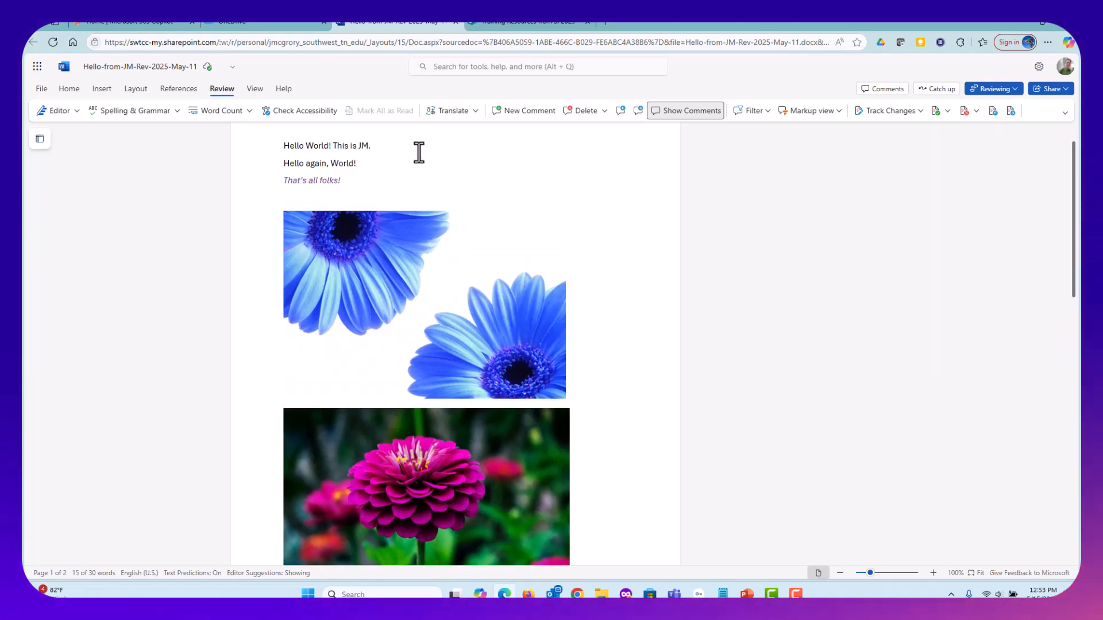
{"action": "key", "text": "ctrl+z"}
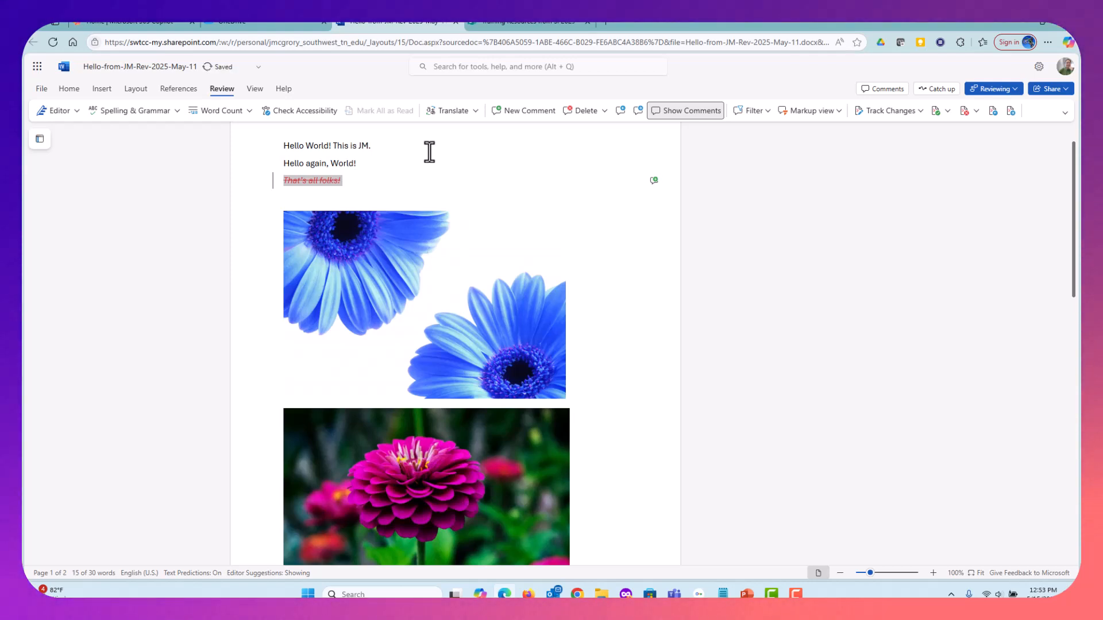
{"action": "key", "text": "ctrl+z"}
- Starting from the first line, step forward through the tracked changes to the "That's all folks!" deletion without accepting or rejecting any
{"action": "left_click", "coordinate": [297, 145]}
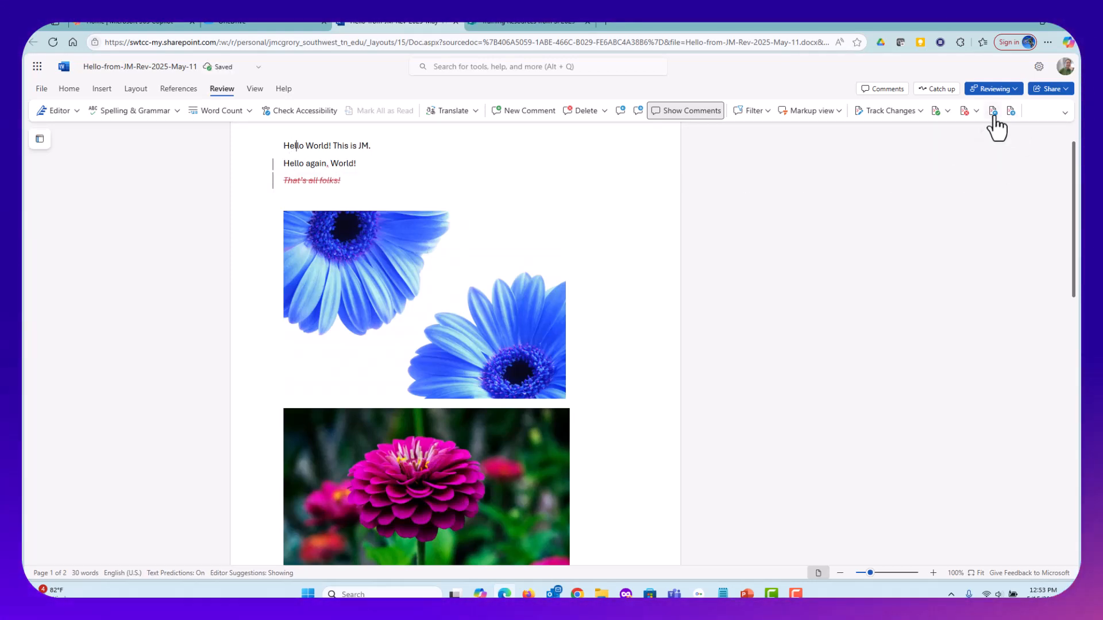
{"action": "left_click", "coordinate": [1011, 112]}
{"action": "left_click", "coordinate": [1011, 112]}
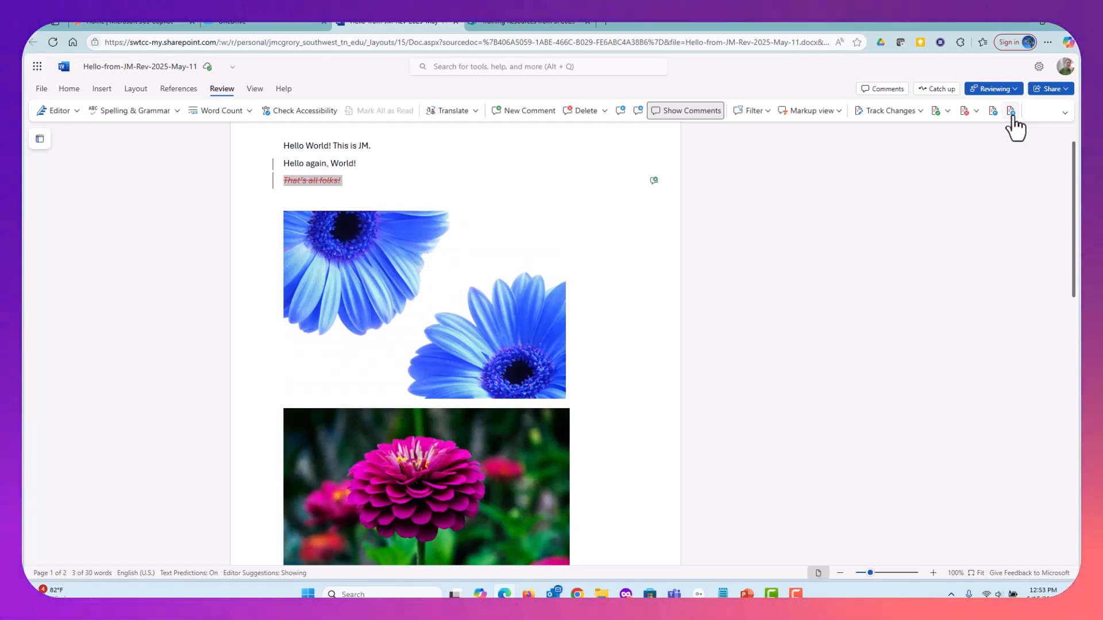
- Step forward repeatedly through the tracked changes, ending on the inserted "Flowers in the Spring" sentence on page two, without accepting or rejecting any
{"action": "left_click", "coordinate": [1011, 112]}
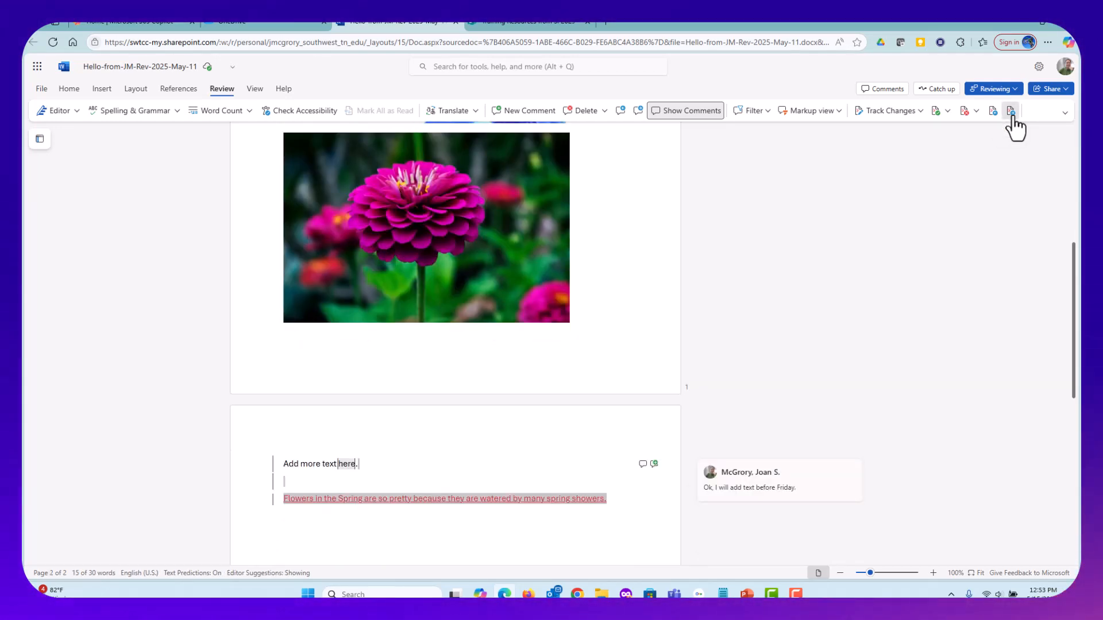
{"action": "left_click", "coordinate": [1011, 112]}
{"action": "left_click", "coordinate": [1011, 112]}
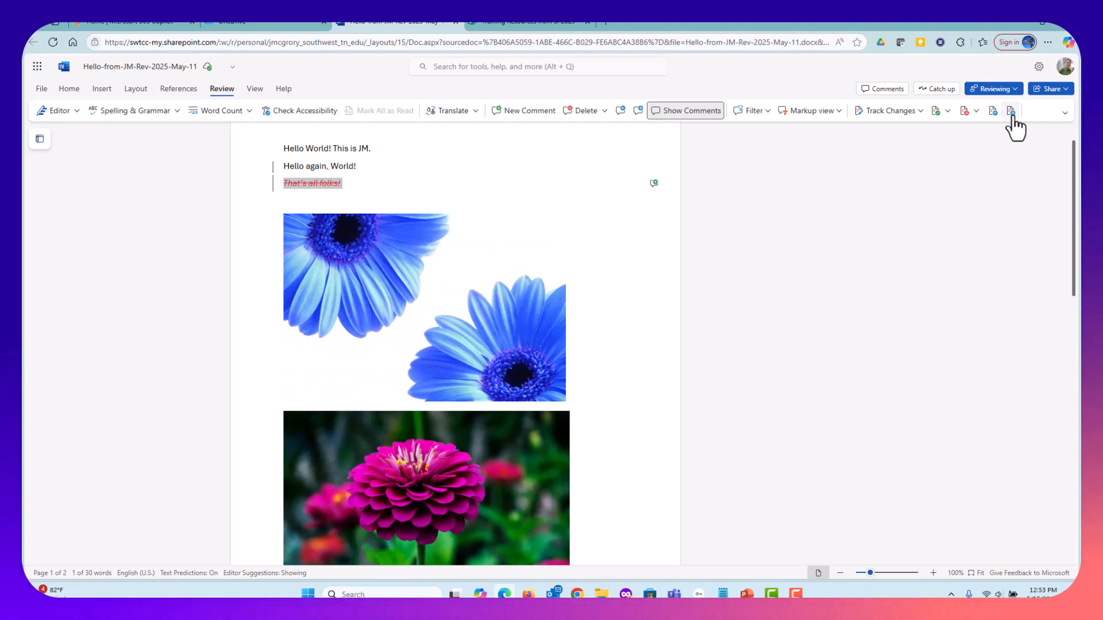
{"action": "left_click", "coordinate": [1011, 112]}
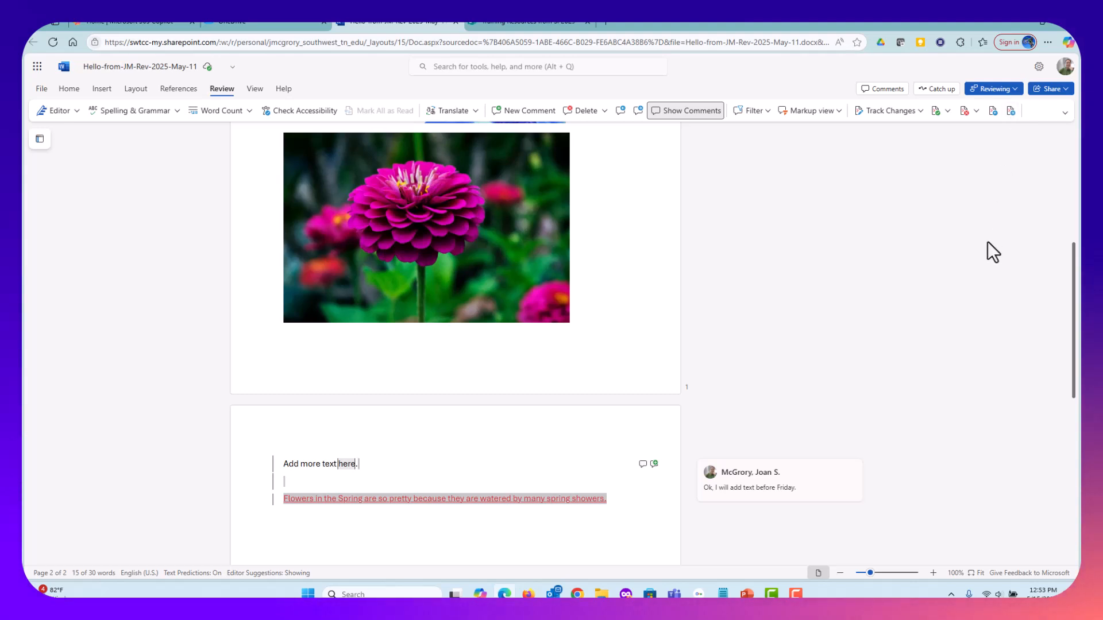
- Switch the markup view to Markup in margin (Simple Markup), check the current option, and switch back to Markup on page (All Markup)
{"action": "scroll", "coordinate": [987, 243], "scroll_direction": "up", "scroll_amount": 5}
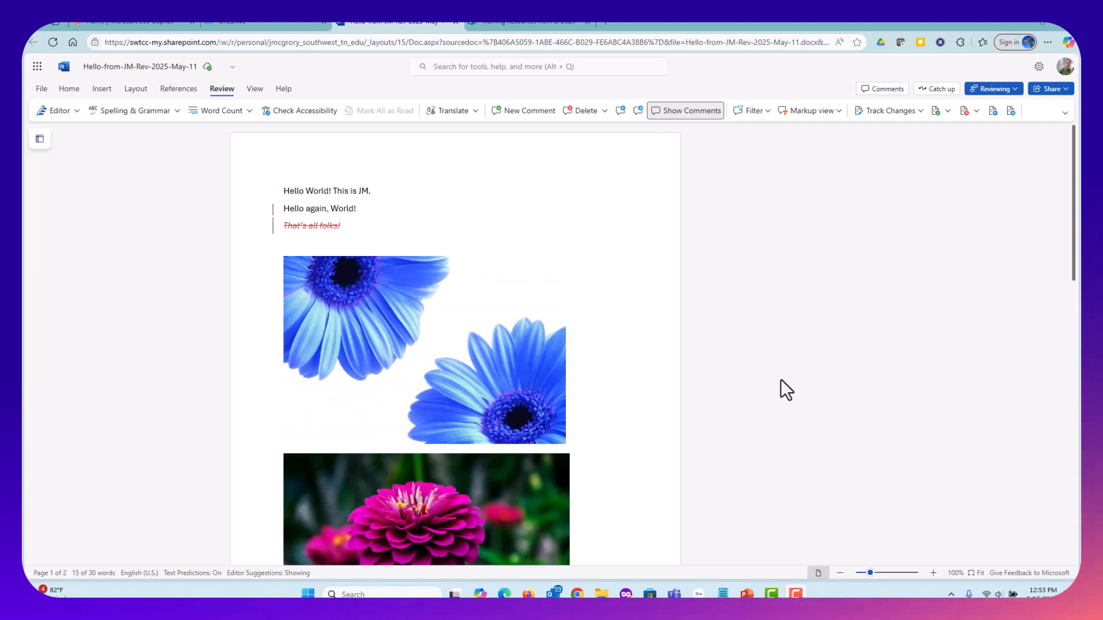
{"action": "left_click", "coordinate": [840, 113]}
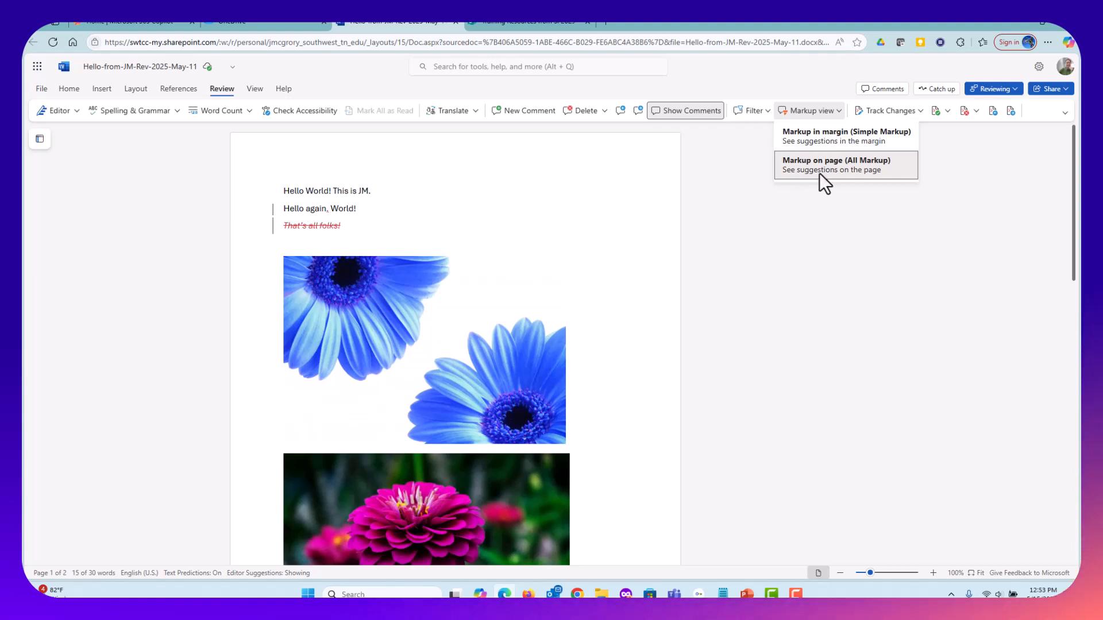
{"action": "left_click", "coordinate": [875, 171]}
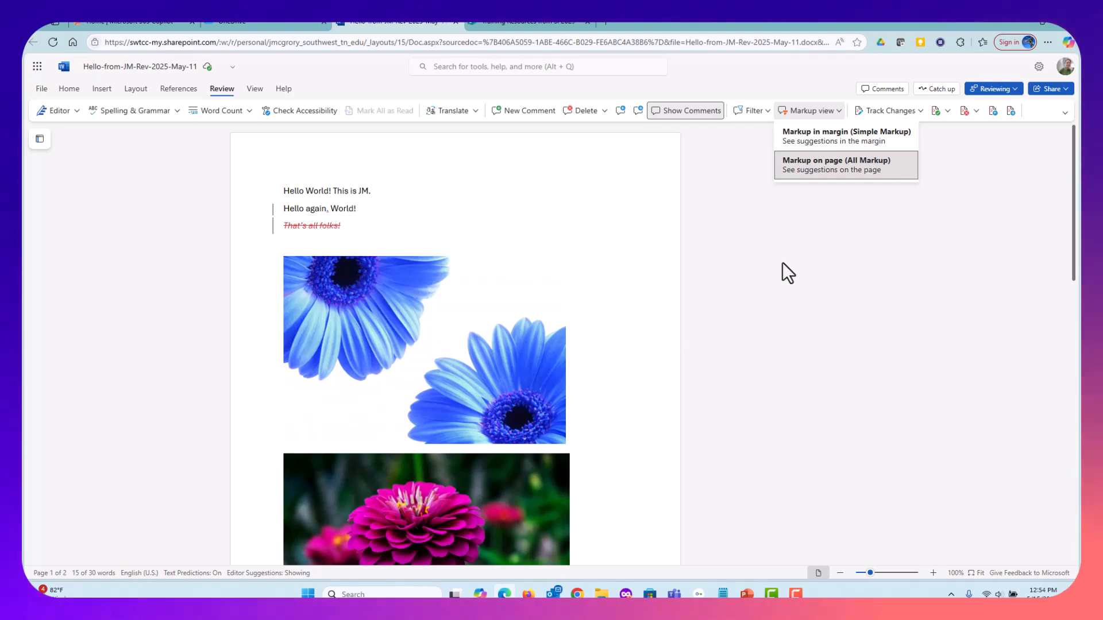
{"action": "left_click", "coordinate": [812, 140]}
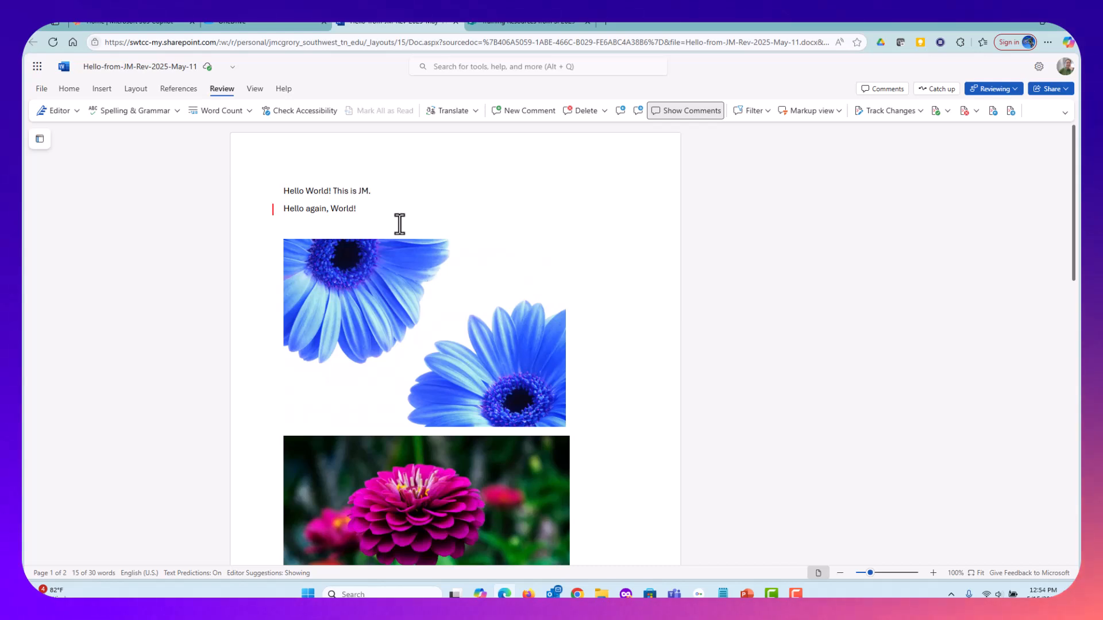
{"action": "left_click", "coordinate": [838, 116]}
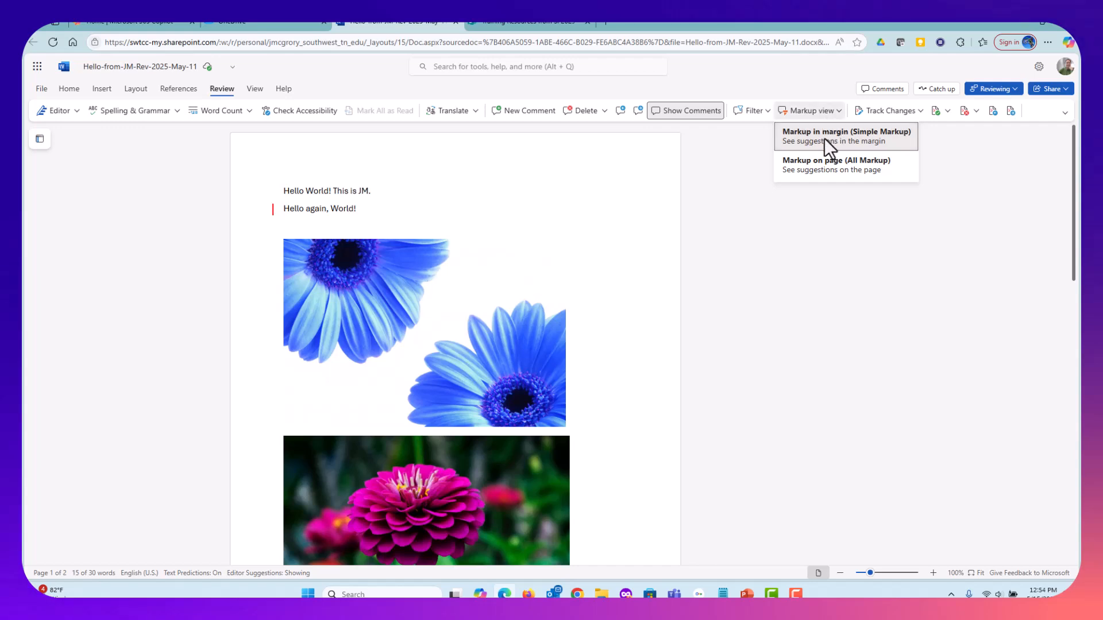
{"action": "left_click", "coordinate": [732, 299]}
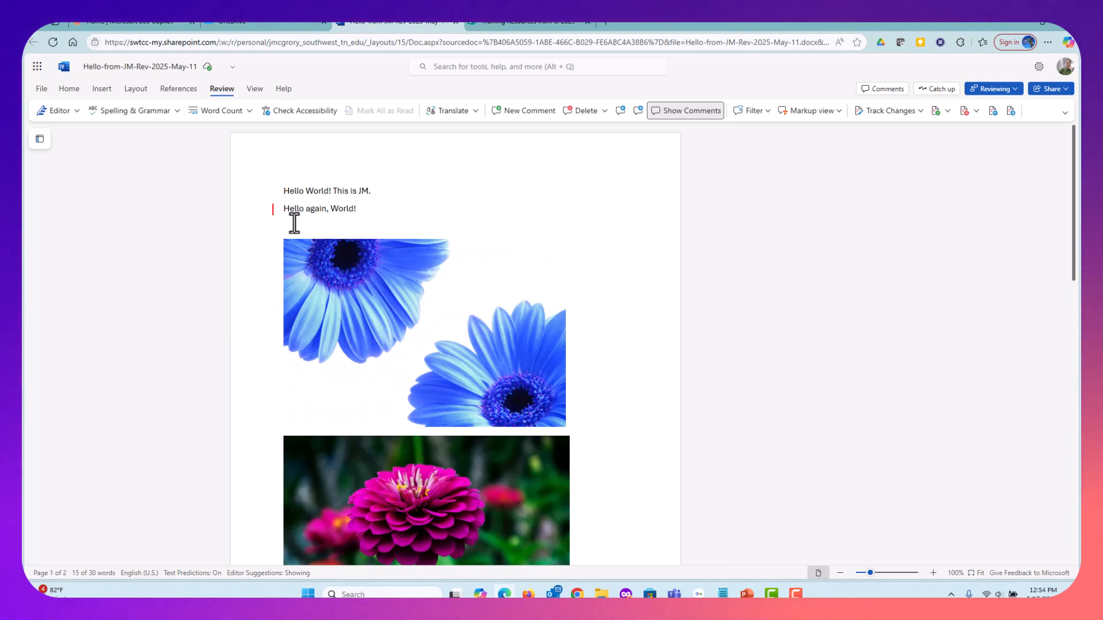
{"action": "left_click", "coordinate": [838, 112]}
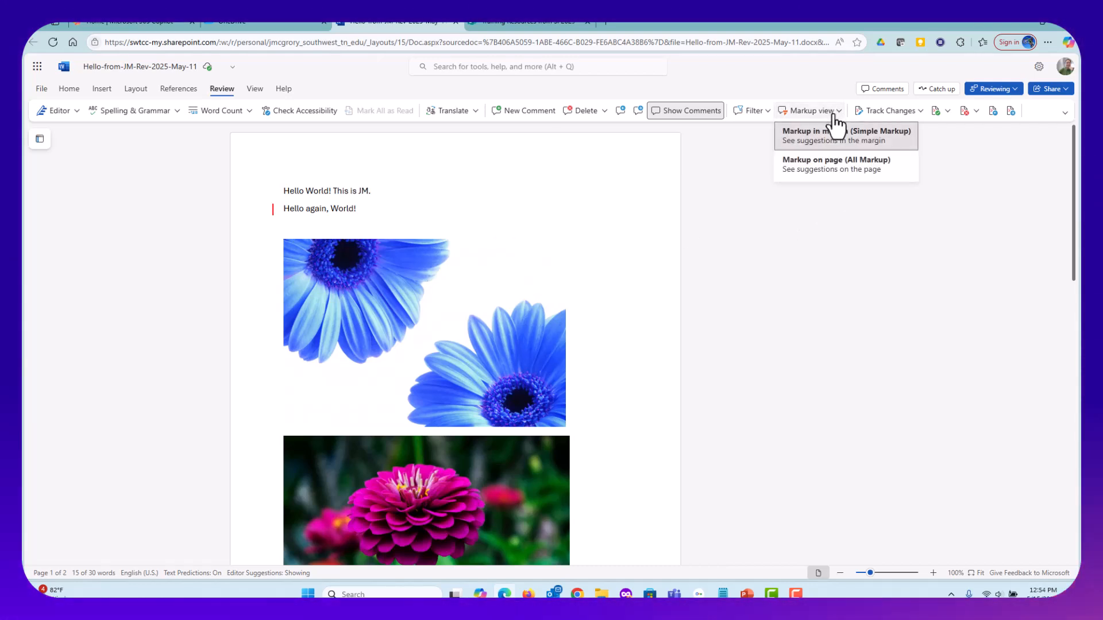
{"action": "left_click", "coordinate": [818, 167]}
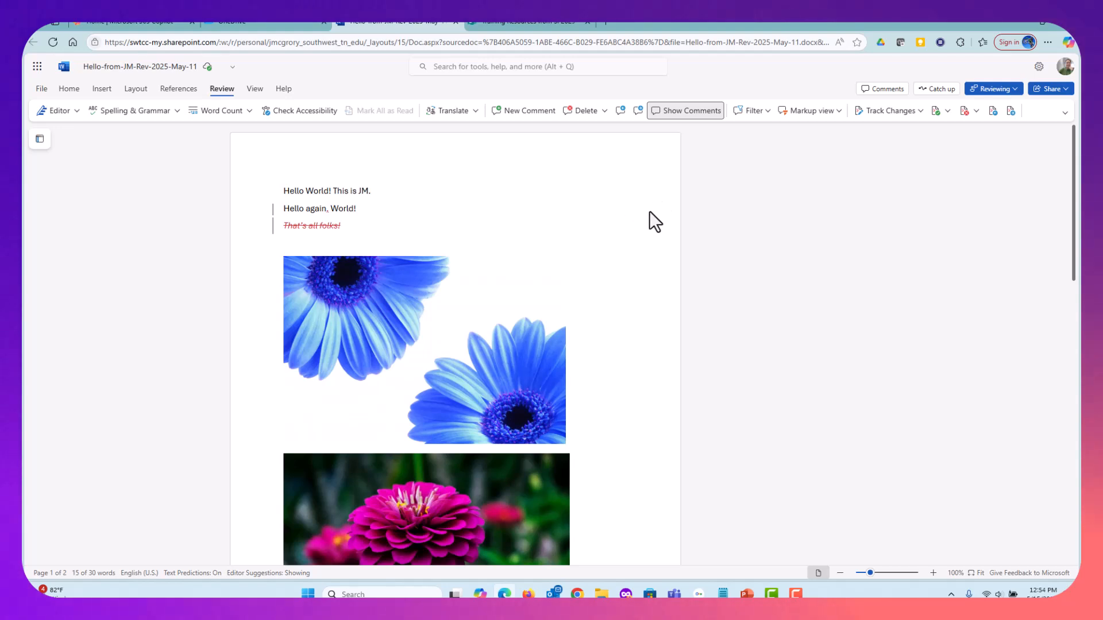
- Accept all tracked changes in the document and delete the comment thread attached to the word "here"
{"action": "left_click", "coordinate": [947, 111]}
{"action": "left_click", "coordinate": [949, 150]}
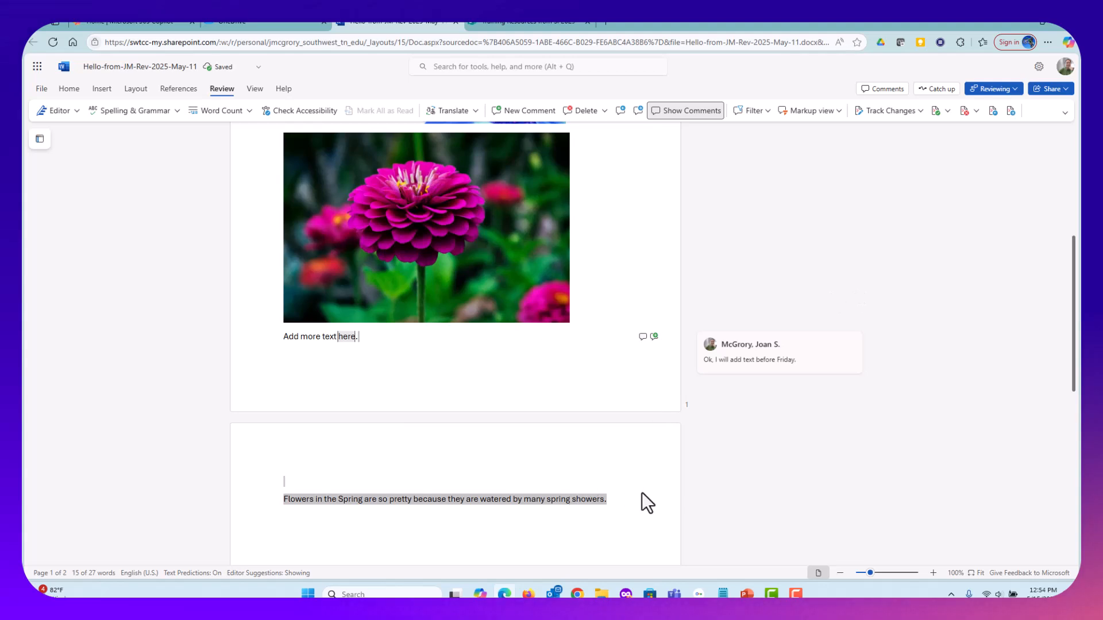
{"action": "left_click", "coordinate": [643, 336]}
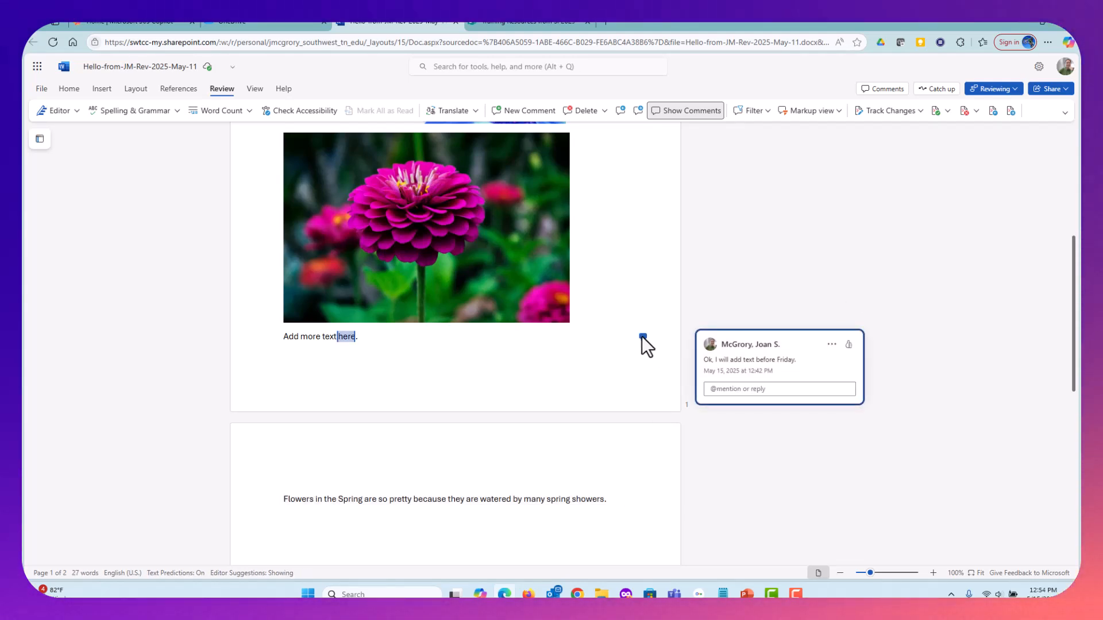
{"action": "left_click", "coordinate": [832, 344]}
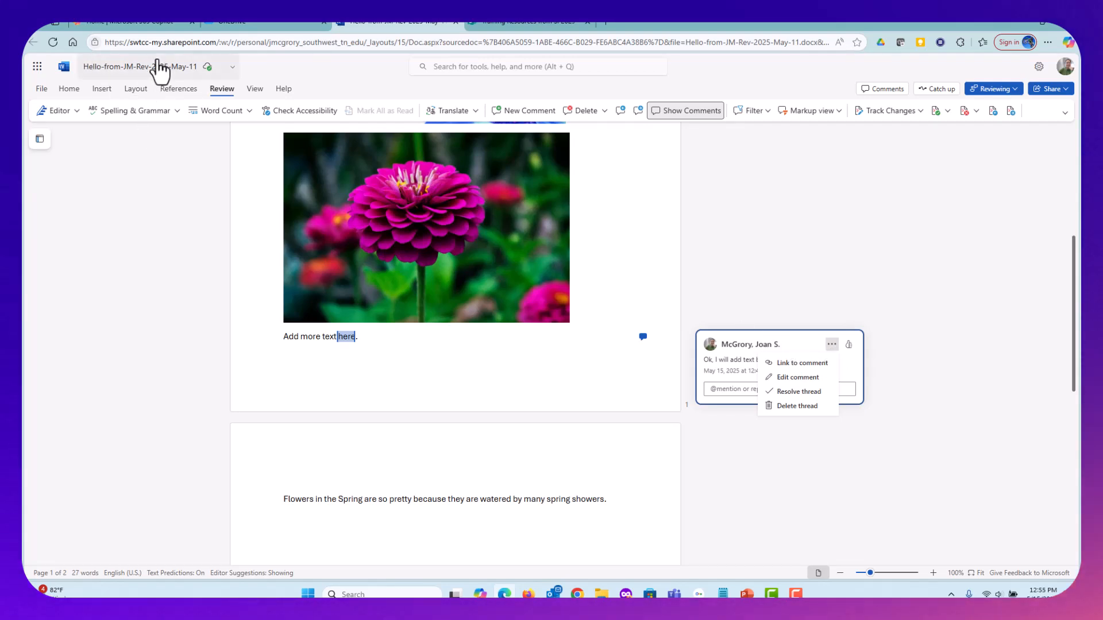
{"action": "left_click", "coordinate": [793, 405]}
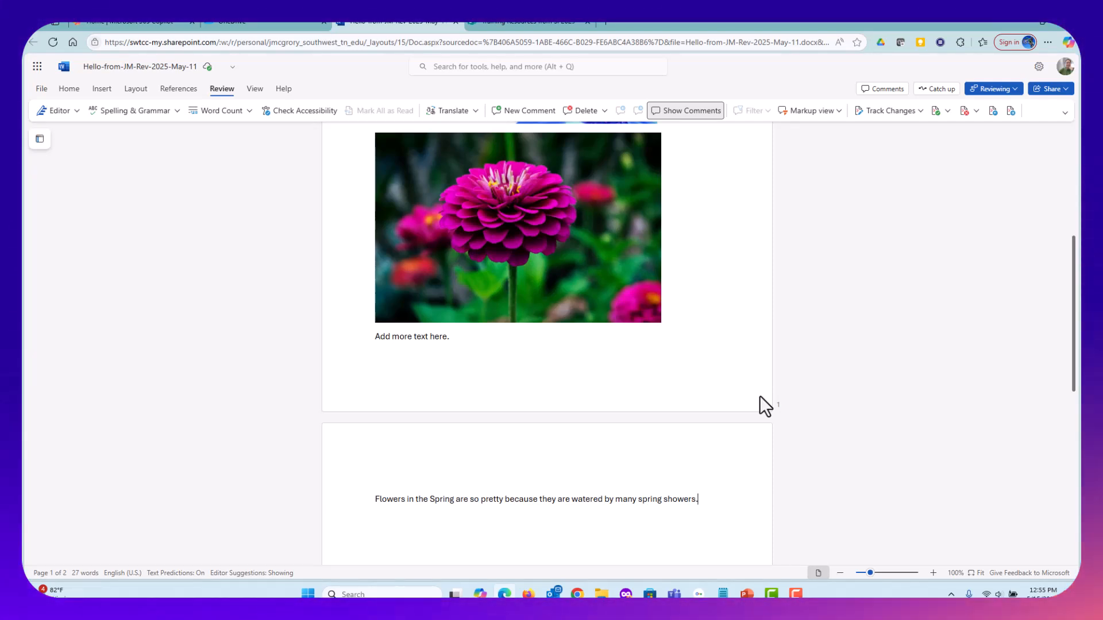
- Open the document's version history, review the May 11, 1:35 PM version, and restore it
{"action": "scroll", "coordinate": [757, 402], "scroll_direction": "up", "scroll_amount": 1}
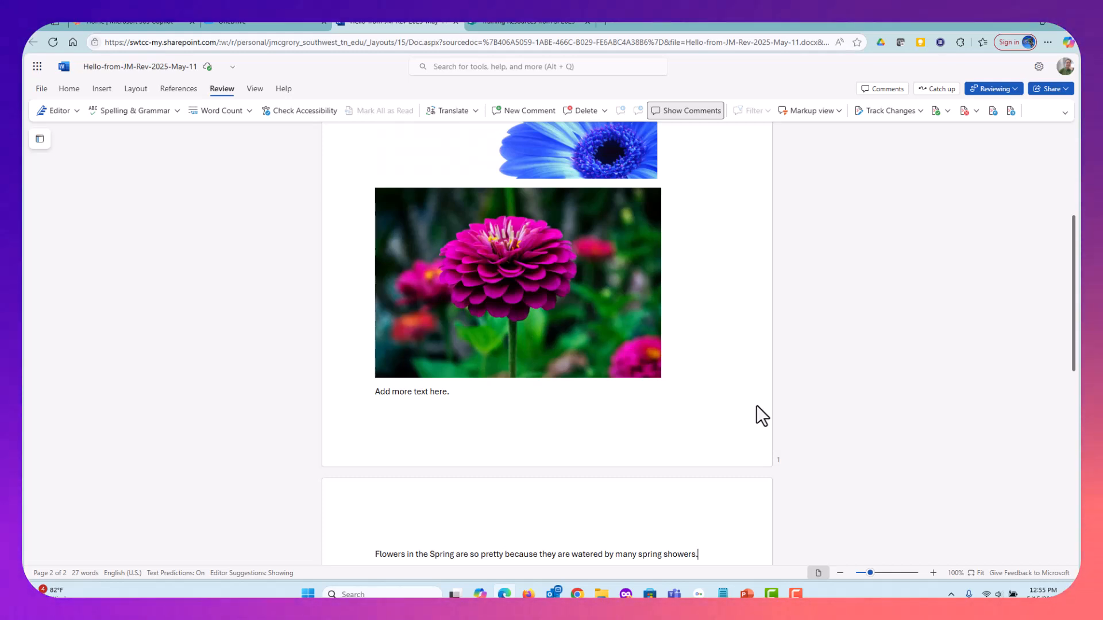
{"action": "scroll", "coordinate": [757, 406], "scroll_direction": "up", "scroll_amount": 3}
{"action": "scroll", "coordinate": [757, 408], "scroll_direction": "up", "scroll_amount": 2}
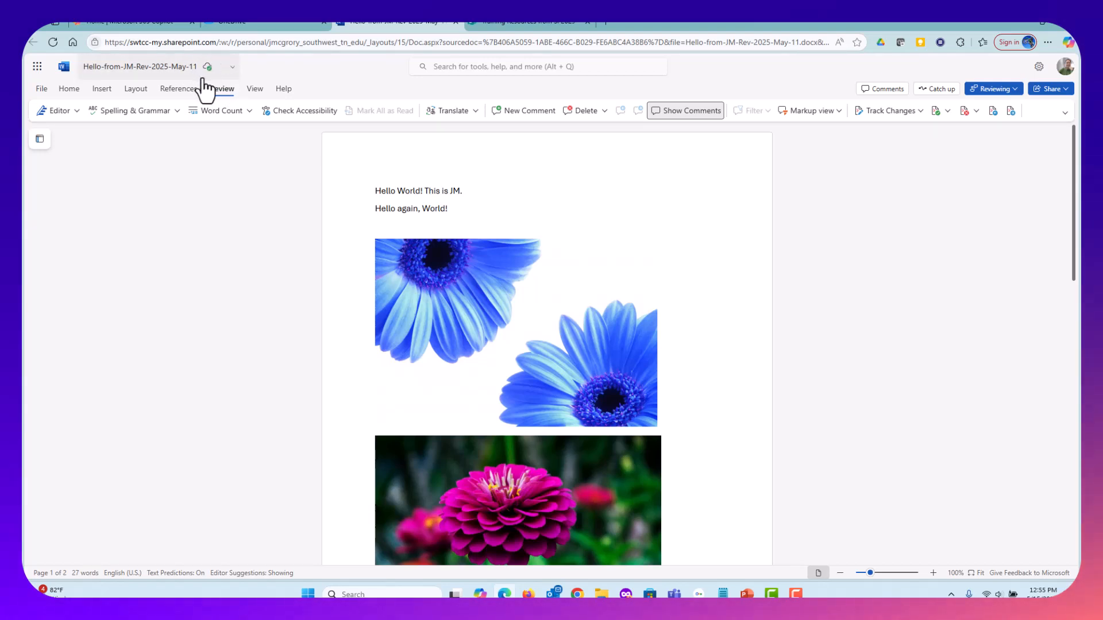
{"action": "left_click", "coordinate": [233, 67]}
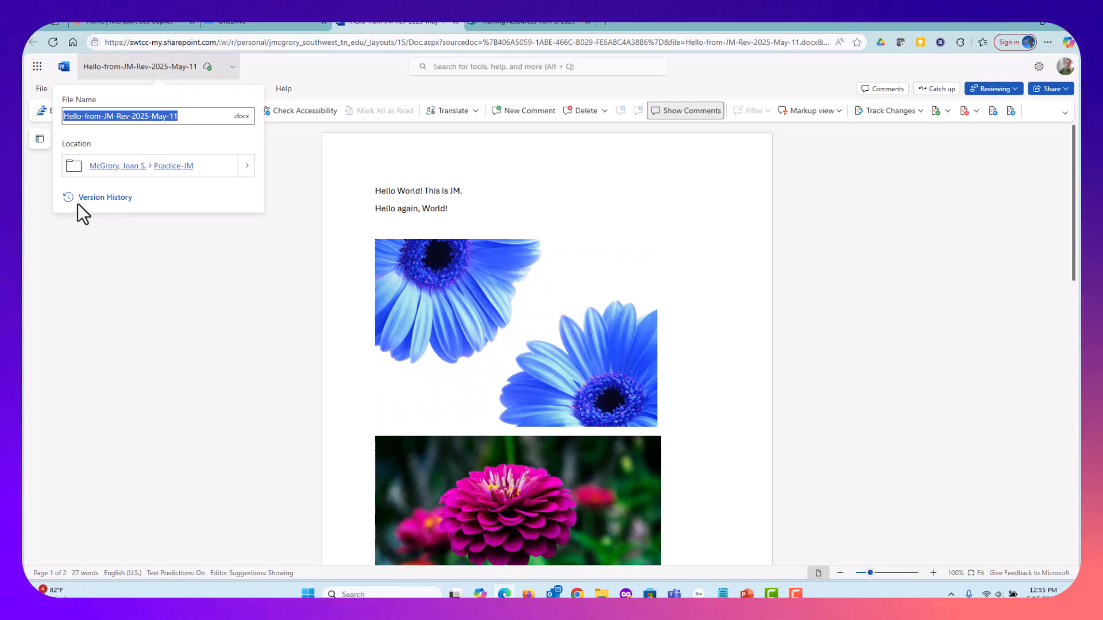
{"action": "left_click", "coordinate": [107, 198]}
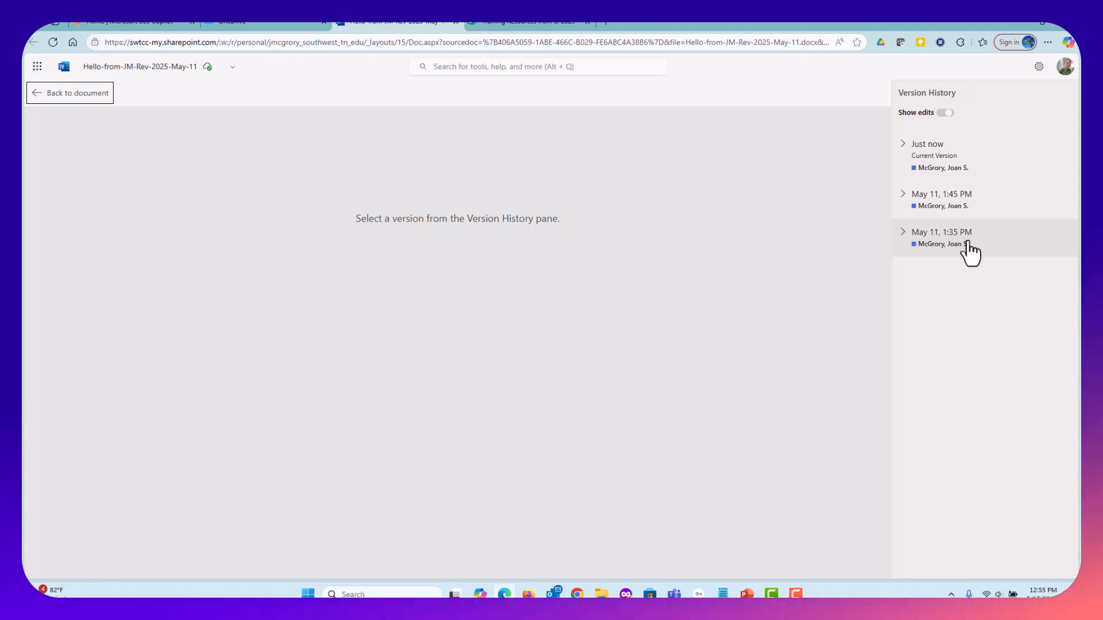
{"action": "left_click", "coordinate": [969, 253]}
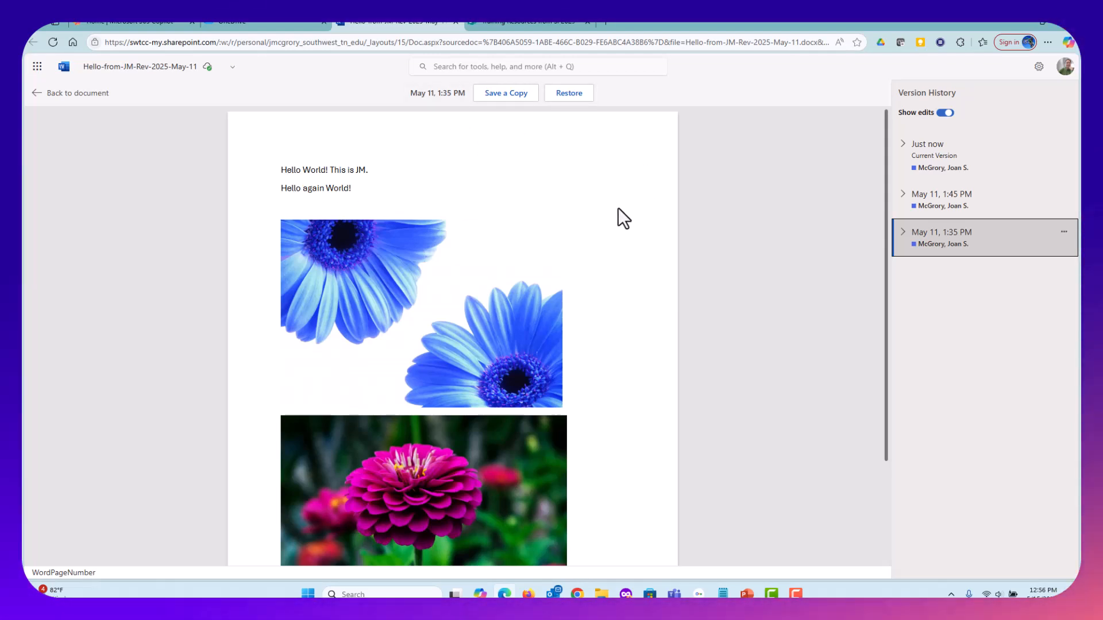
{"action": "scroll", "coordinate": [642, 231], "scroll_direction": "down", "scroll_amount": 2}
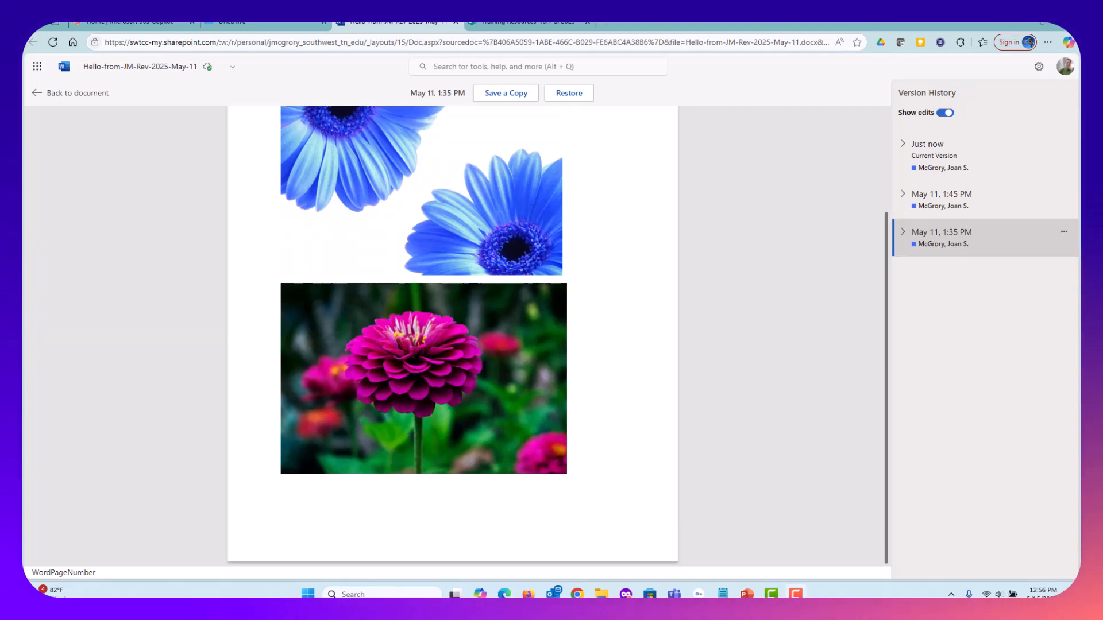
{"action": "scroll", "coordinate": [709, 356], "scroll_direction": "up", "scroll_amount": 2}
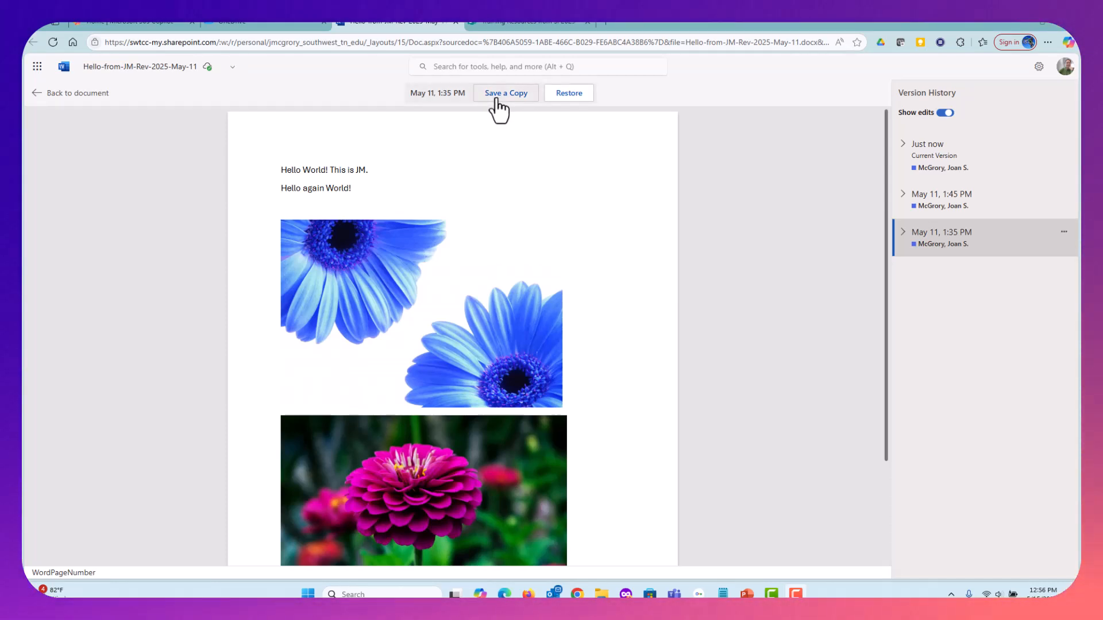
{"action": "left_click", "coordinate": [578, 98]}
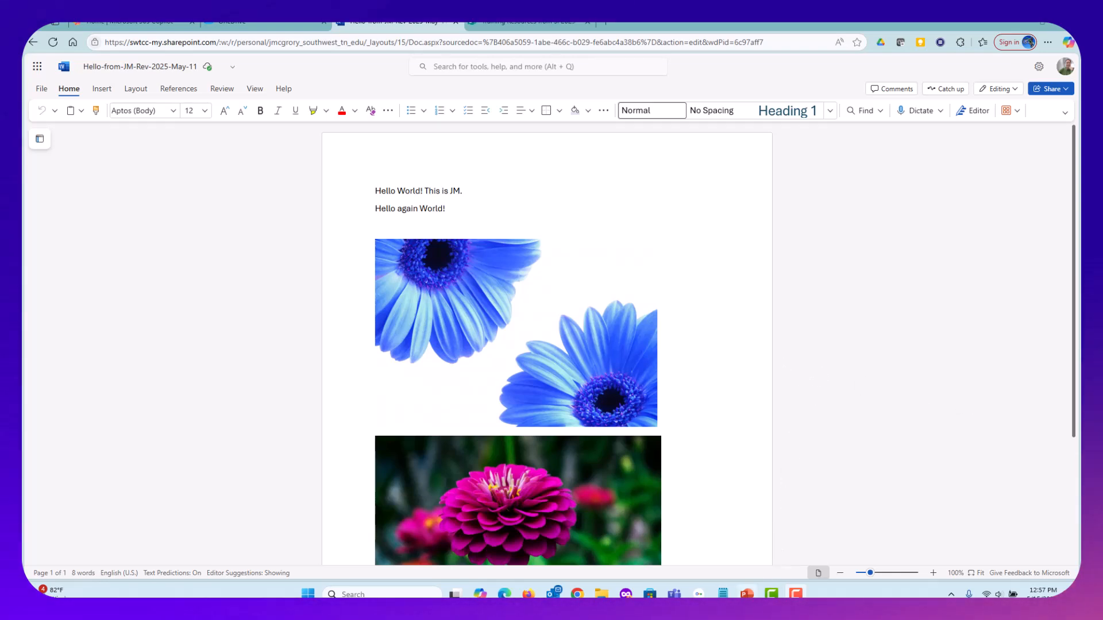
- Switch to the PowerPoint presentation and view the Agenda Item # 5 slide, ending on its version stamped DONE
{"action": "left_click", "coordinate": [747, 594]}
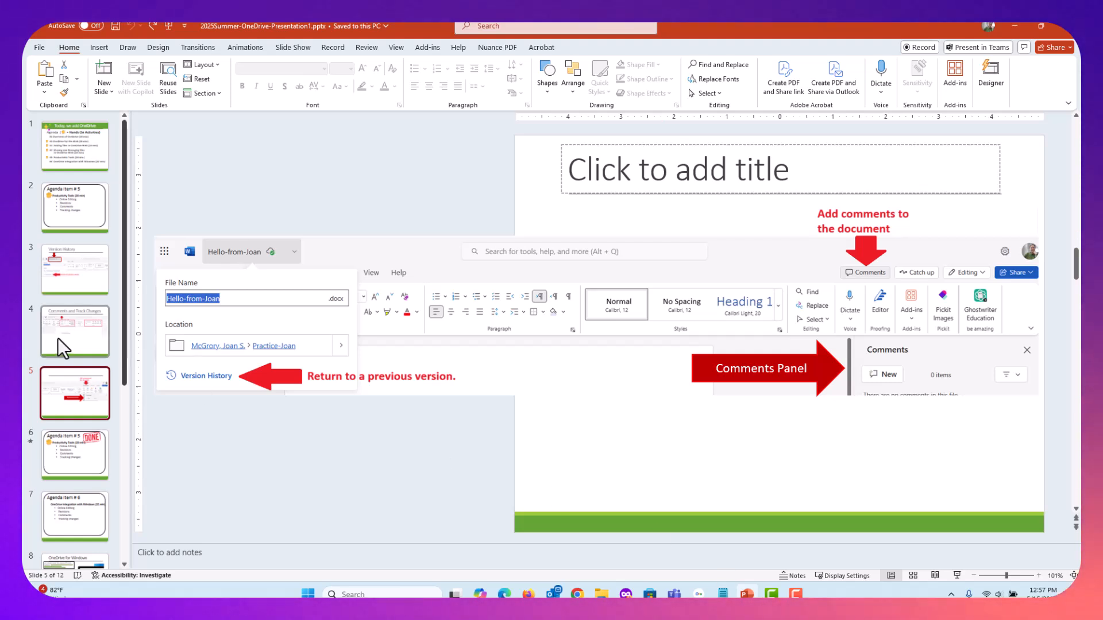
{"action": "left_click", "coordinate": [70, 216]}
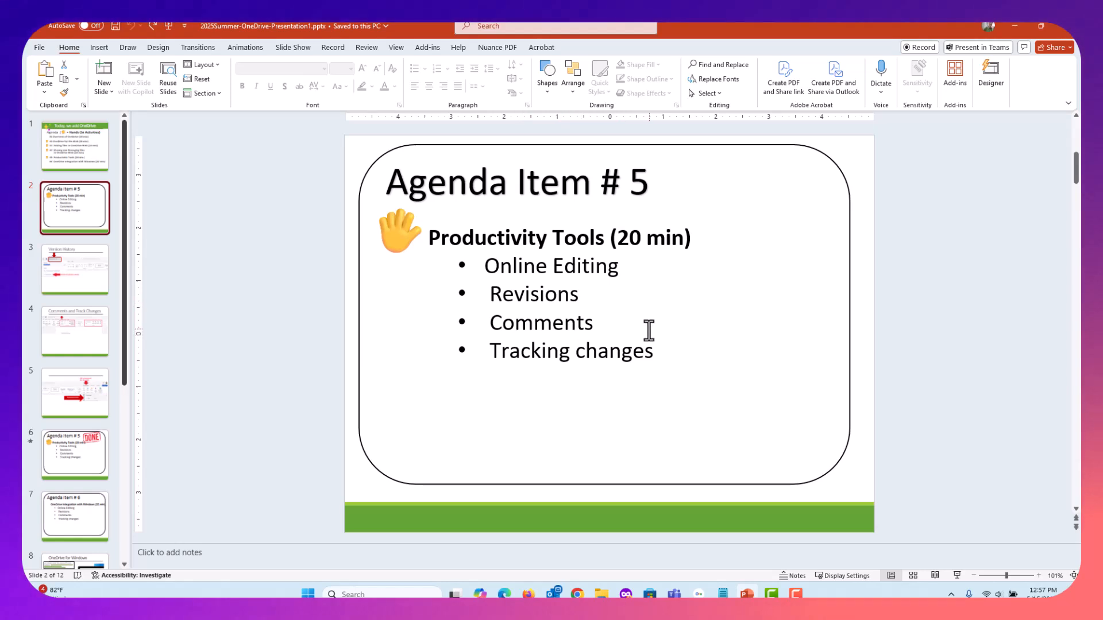
{"action": "left_click", "coordinate": [54, 453]}
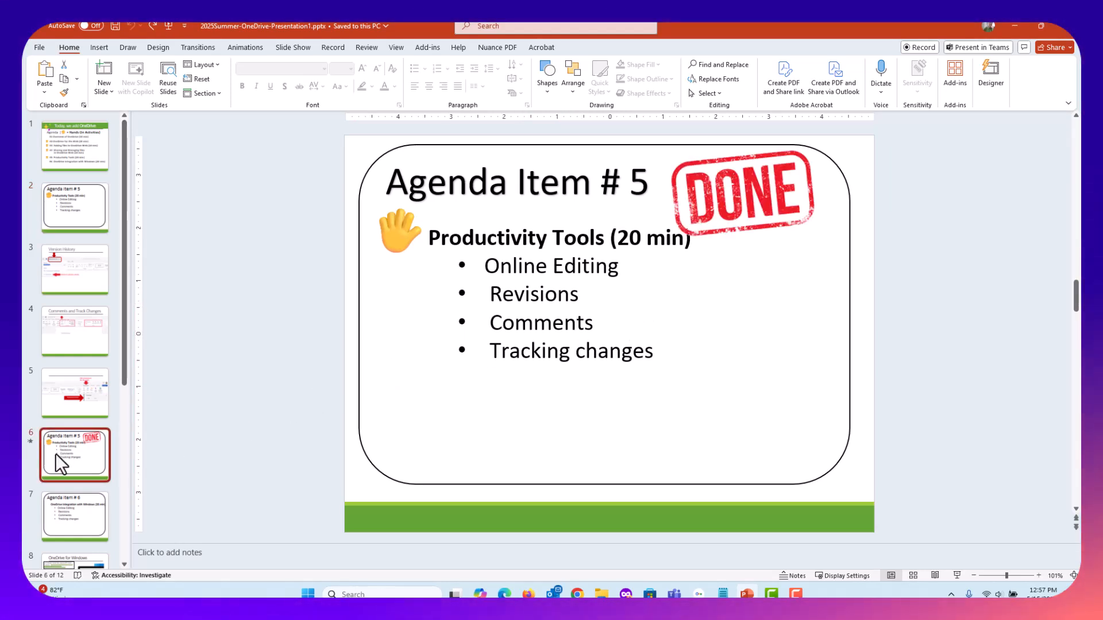